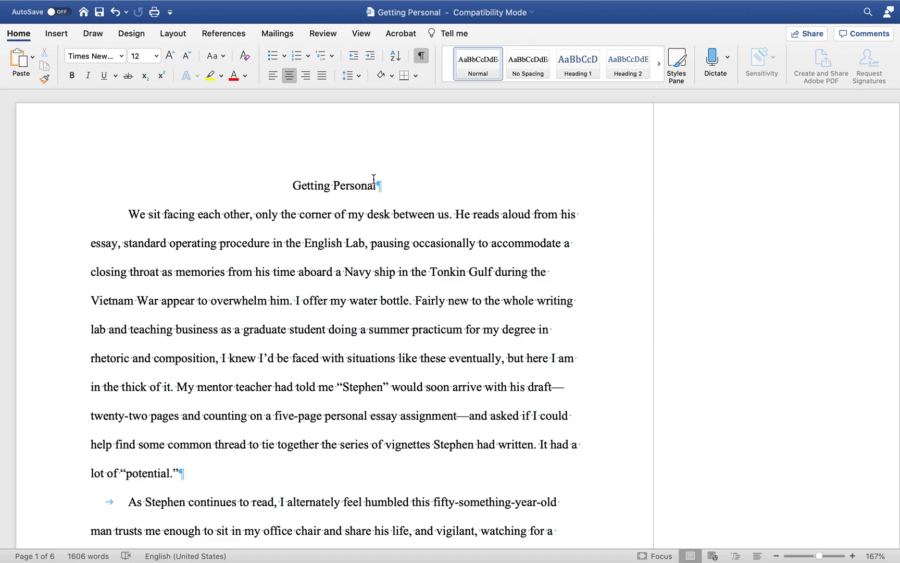
# Insert a blank line above the "Getting Personal" title and left-align it
pyautogui.press('Return')
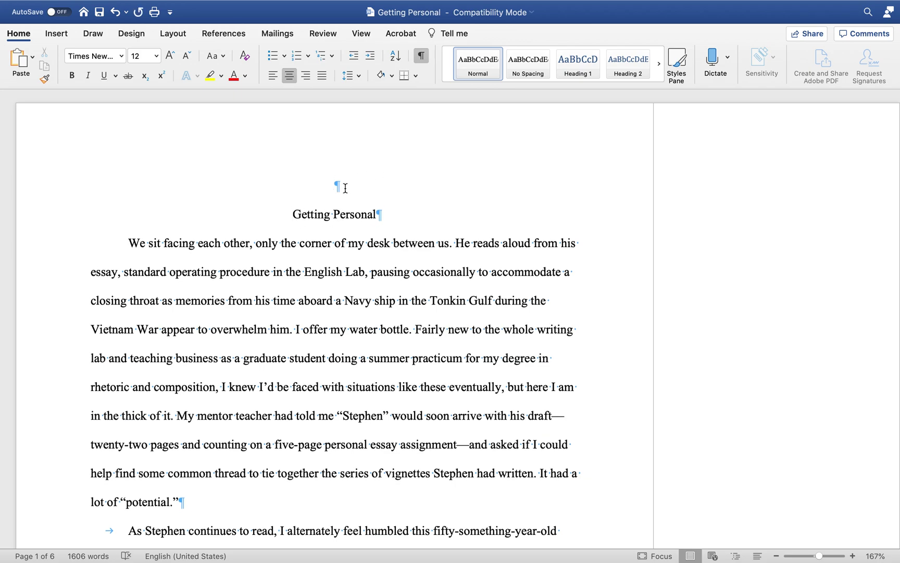
pyautogui.click(346, 188)
pyautogui.click(273, 77)
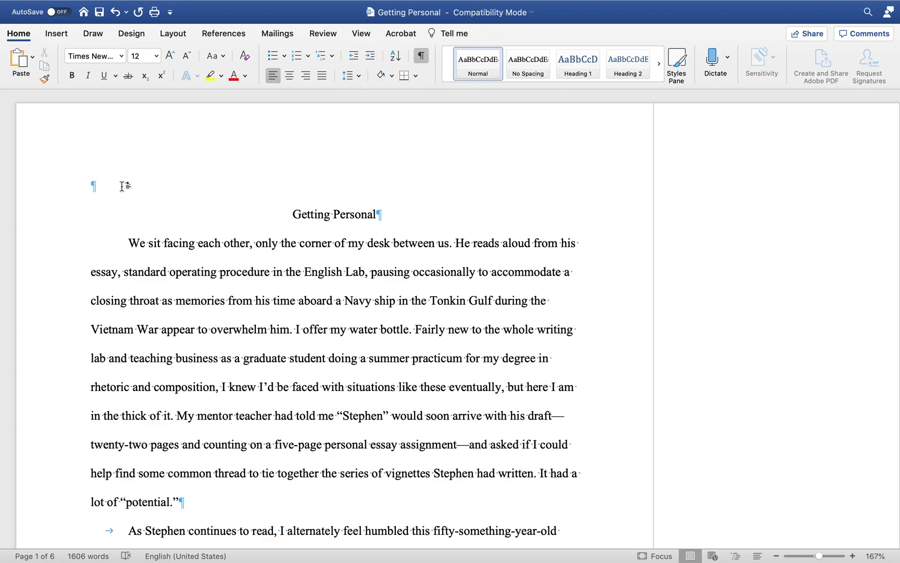
# Enter the four-line heading with the student's name, the professor's title and name, "English 102" and "October 30, 2020"
pyautogui.write('Janet Smith')
pyautogui.press('Return')
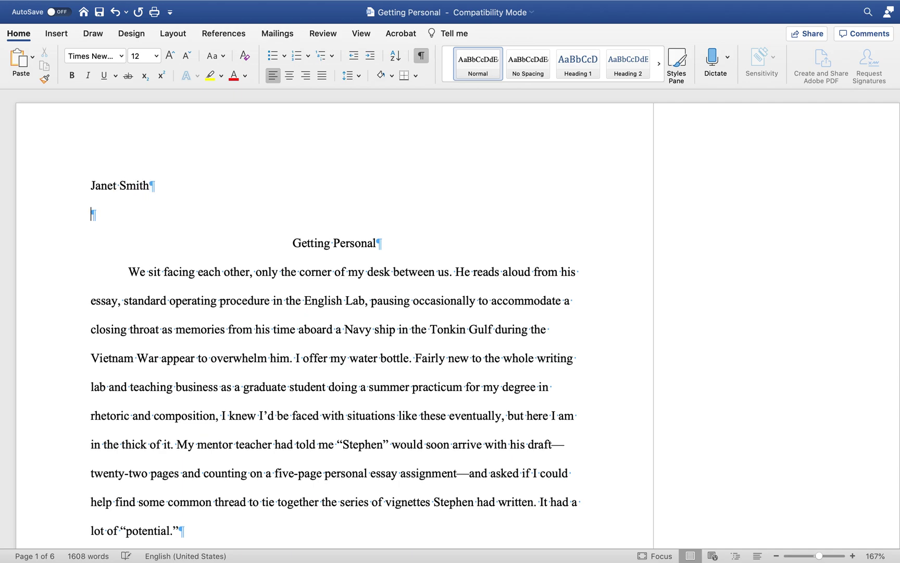
pyautogui.write('Professor Jones')
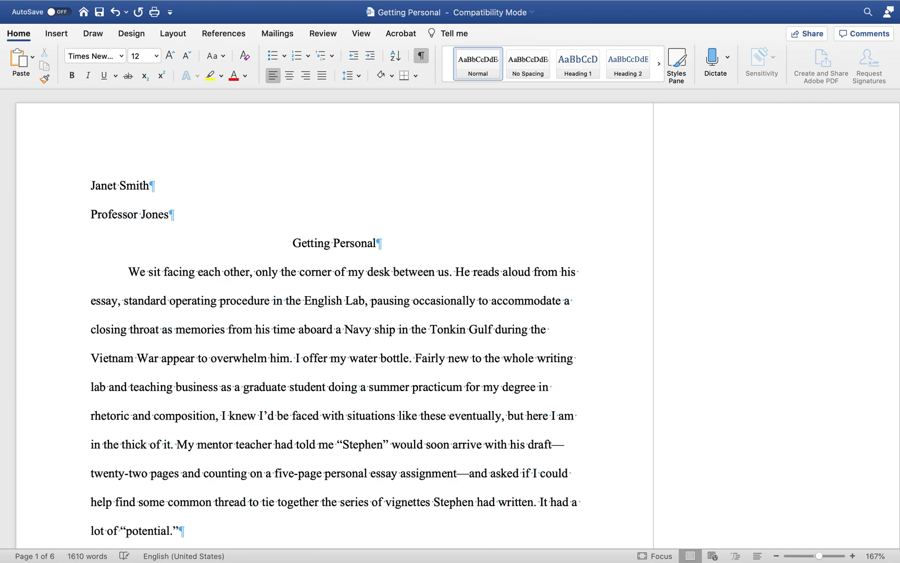
pyautogui.press('Return')
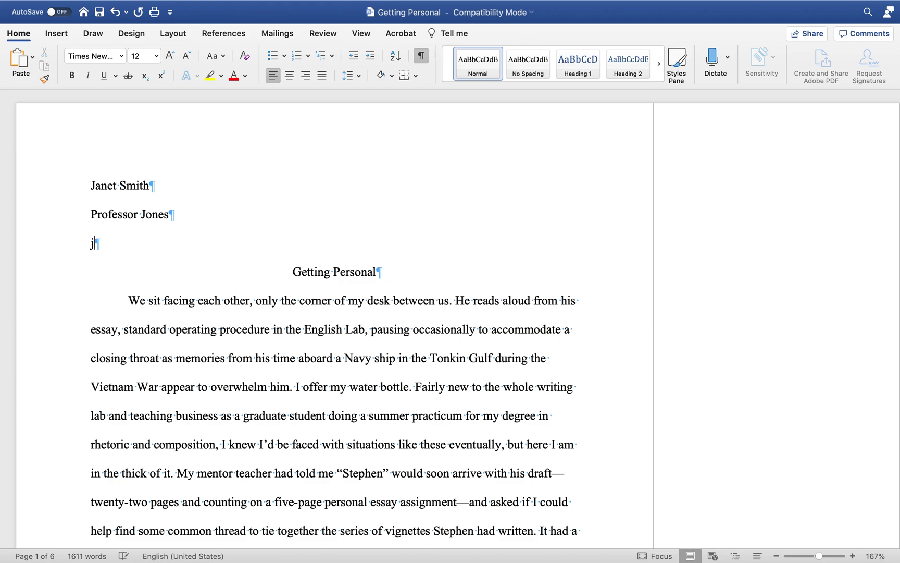
pyautogui.write('English 102')
pyautogui.press('Return')
pyautogui.write('Octo')
pyautogui.press('Return')
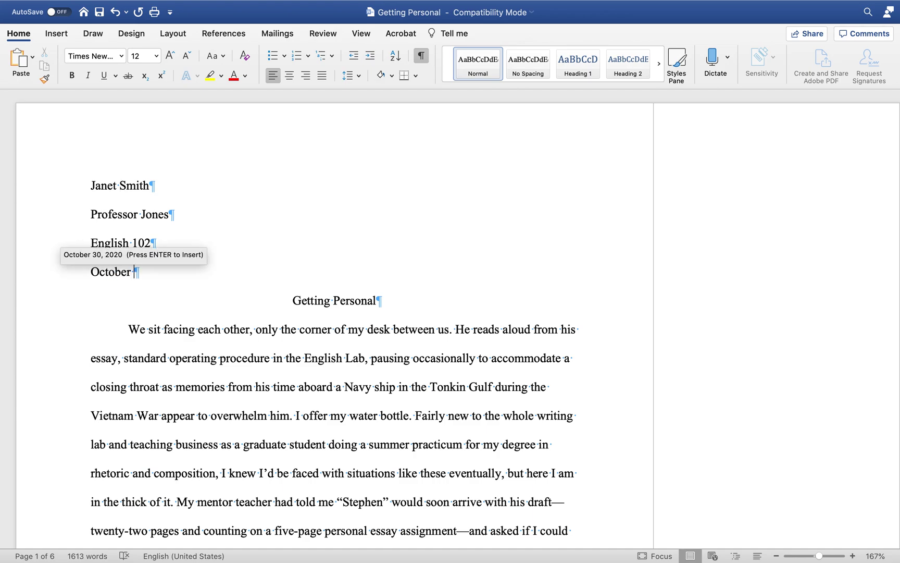
pyautogui.press('Return')
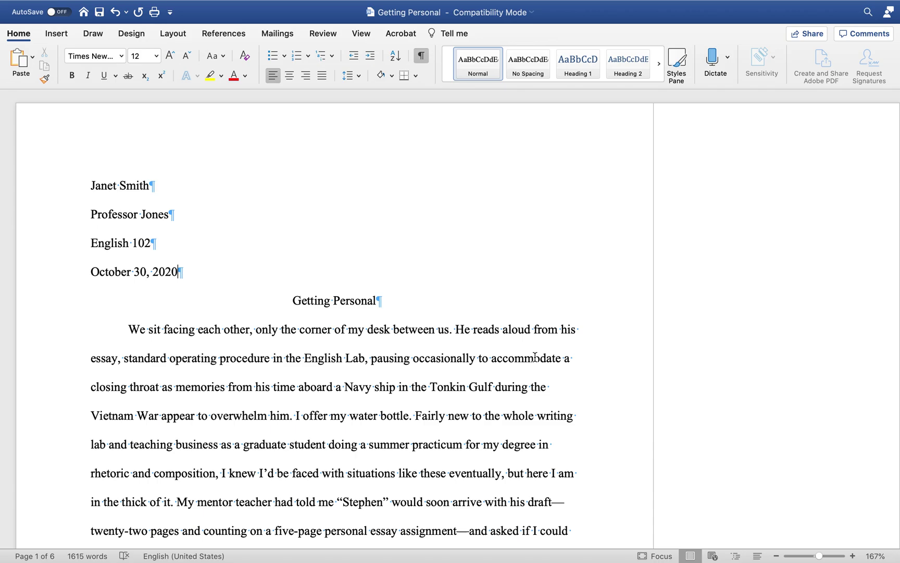
# Add blank lines after the essay's last paragraph until the insertion point reaches a new page
pyautogui.scroll(-20, 535, 357)
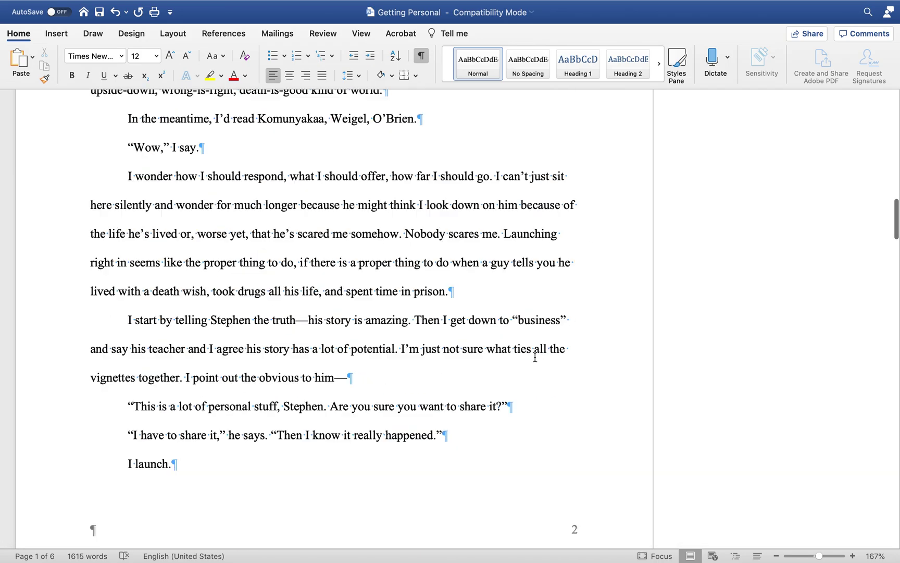
pyautogui.scroll(-20, 535, 358)
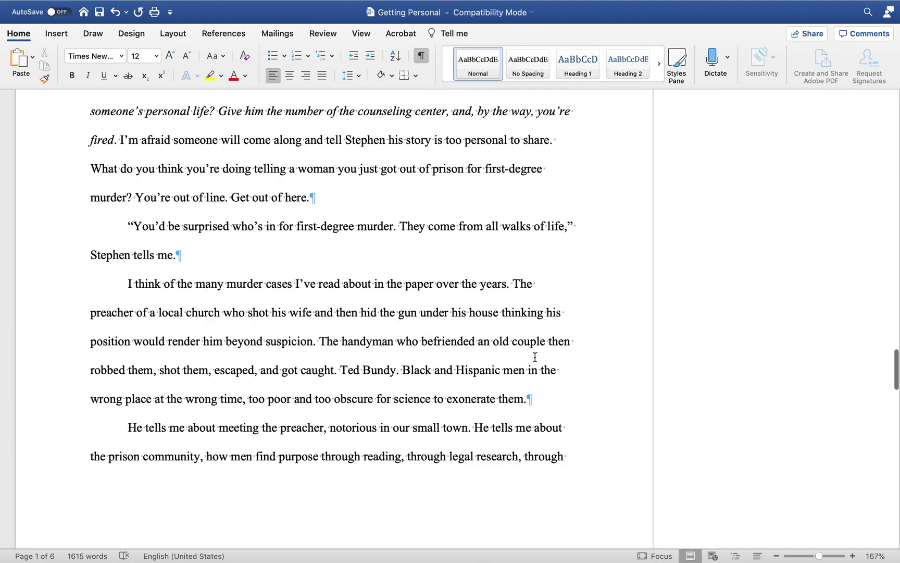
pyautogui.scroll(-20, 535, 357)
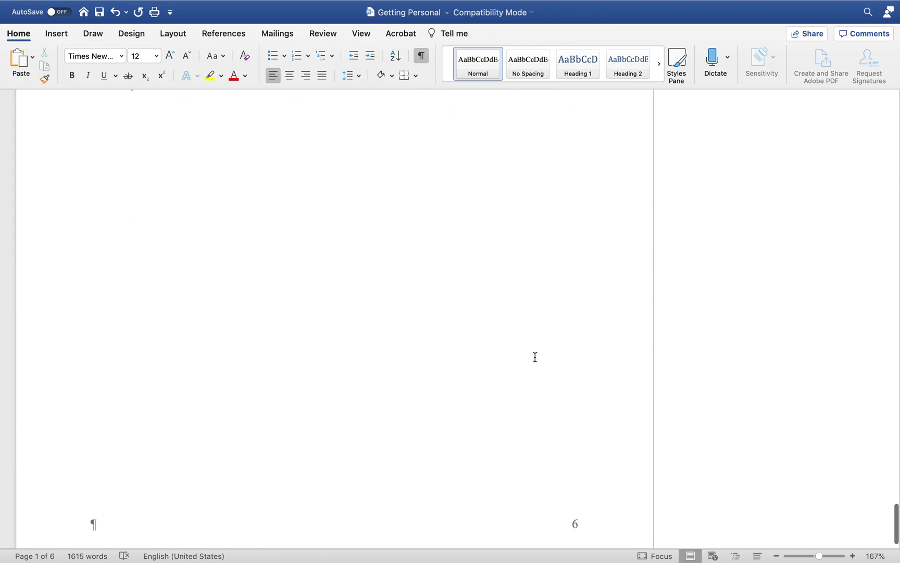
pyautogui.scroll(3, 535, 358)
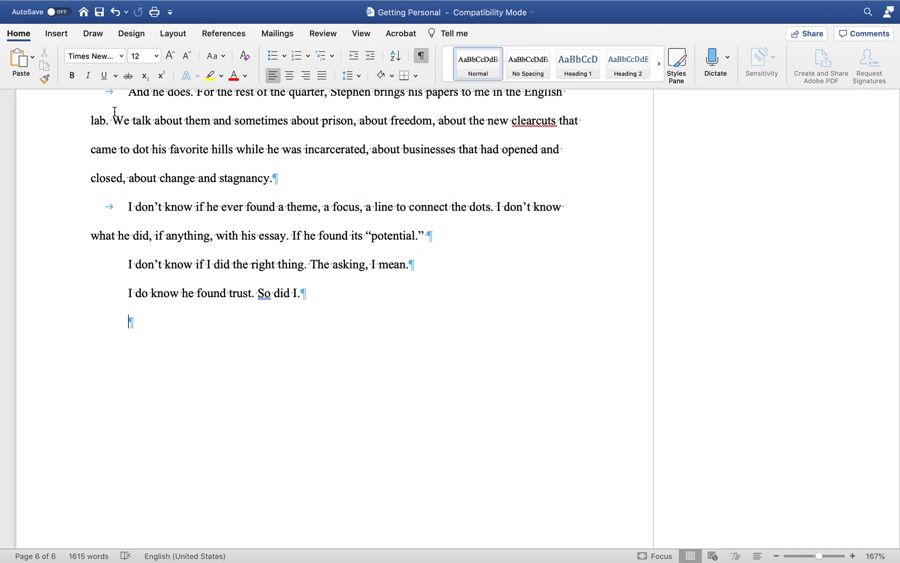
pyautogui.click(56, 34)
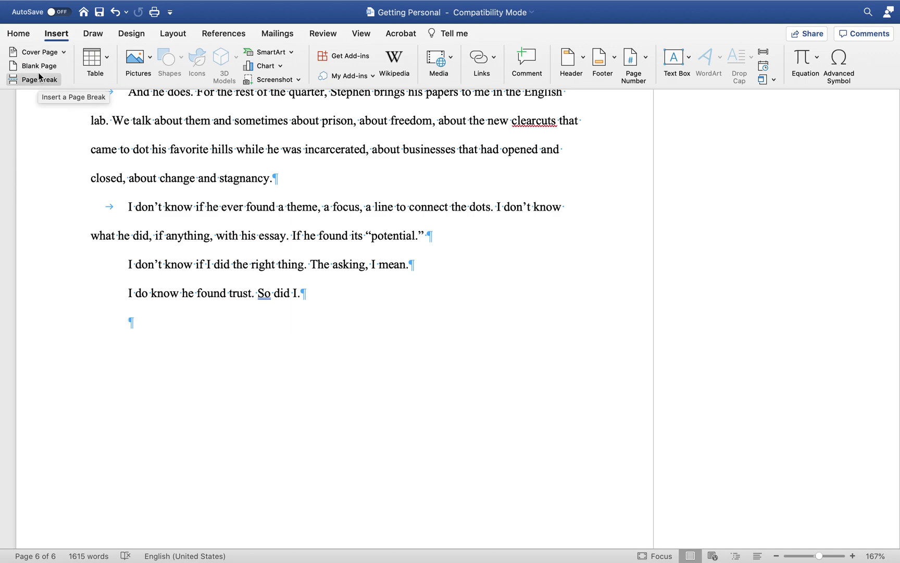
pyautogui.click(20, 34)
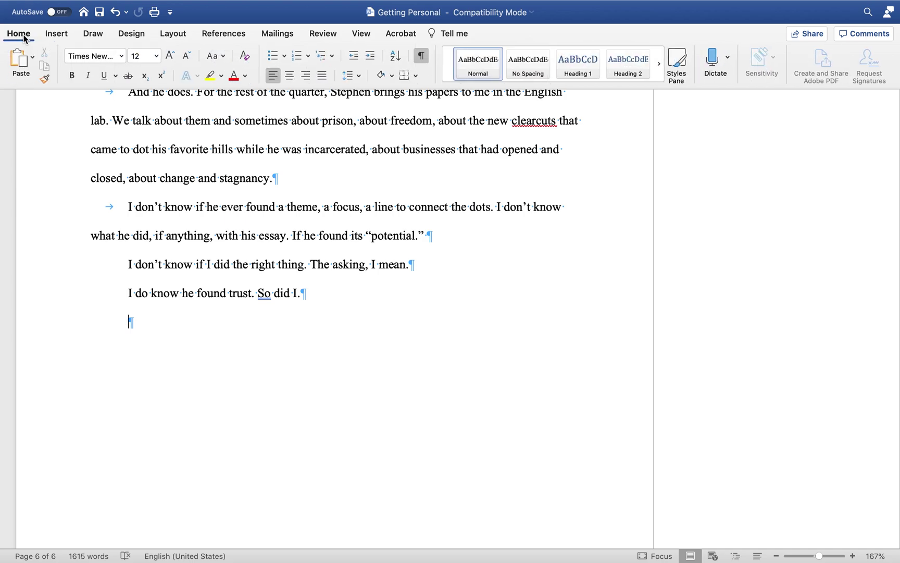
pyautogui.press('Return')
pyautogui.press('Return')
pyautogui.press('Return')
pyautogui.press('Return')
pyautogui.press('Return')
pyautogui.press('Return')
pyautogui.press('Return')
pyautogui.press('Return')
pyautogui.press('Return')
pyautogui.press('Return')
pyautogui.press('Return')
pyautogui.press('Return')
pyautogui.press('Return')
pyautogui.press('Return')
pyautogui.press('Return')
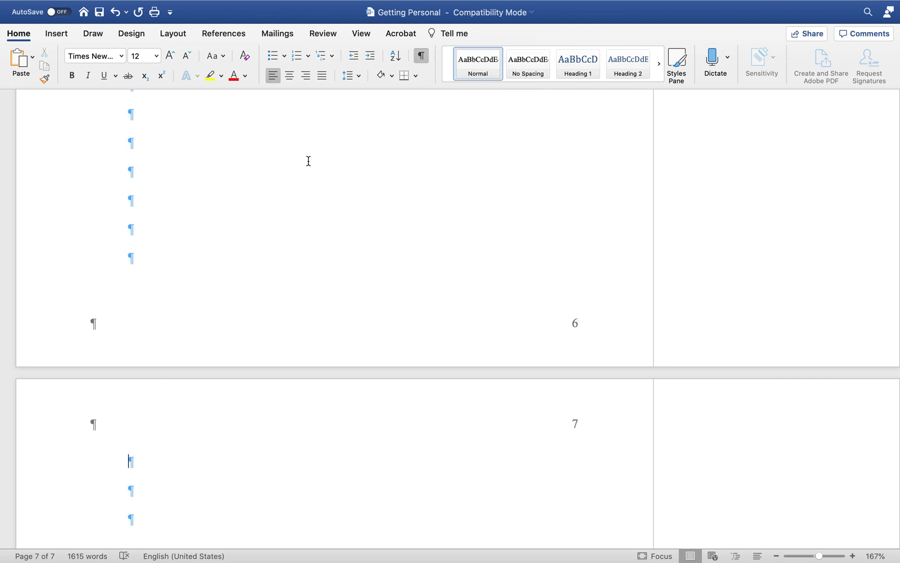
# Add a centered "Works Cited" heading at the start of the new page, followed by a left-aligned blank line
pyautogui.click(290, 81)
pyautogui.write('Works Cited')
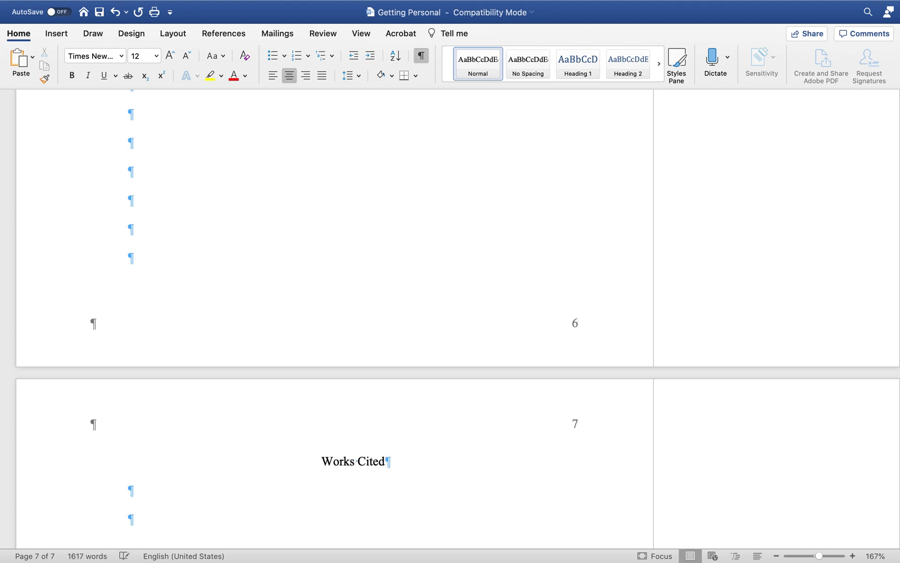
pyautogui.press('Return')
pyautogui.scroll(-4, 361, 492)
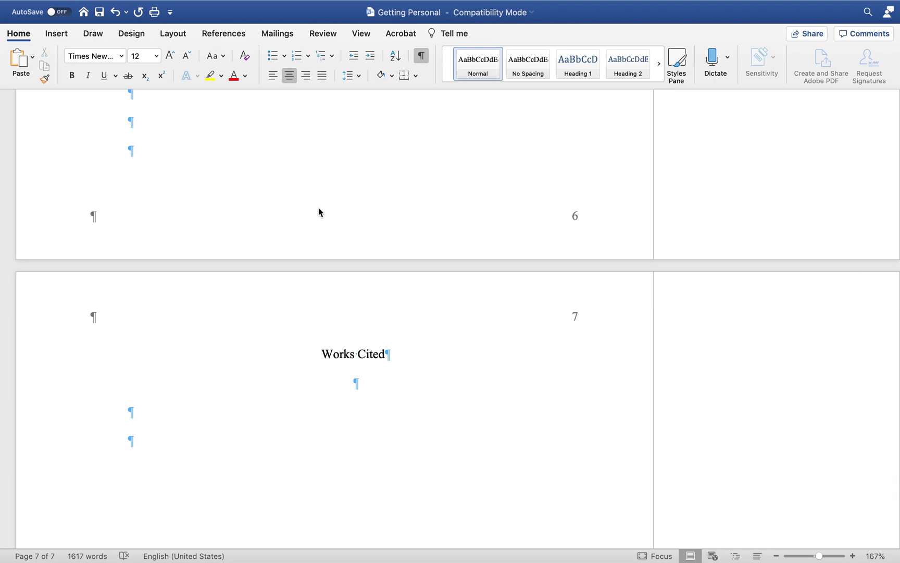
pyautogui.click(273, 78)
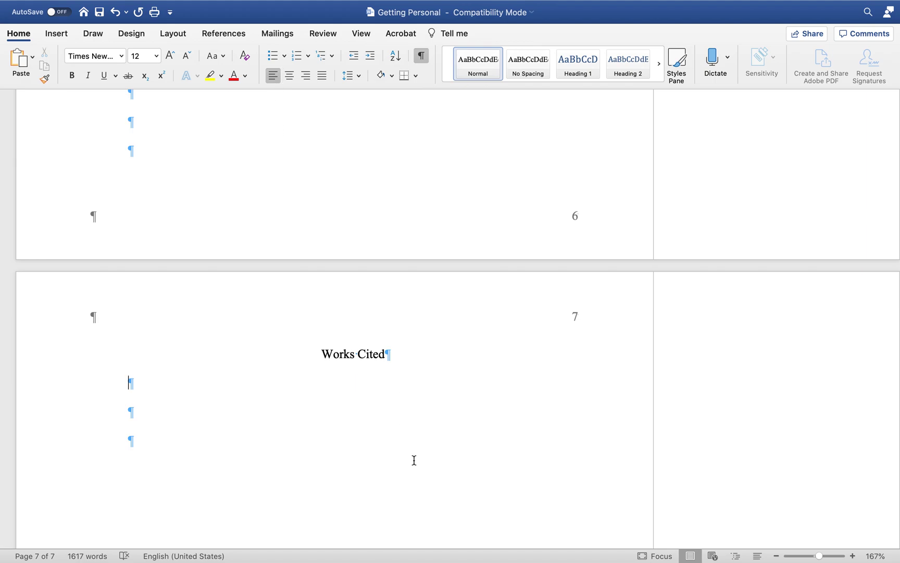
pyautogui.scroll(10, 414, 460)
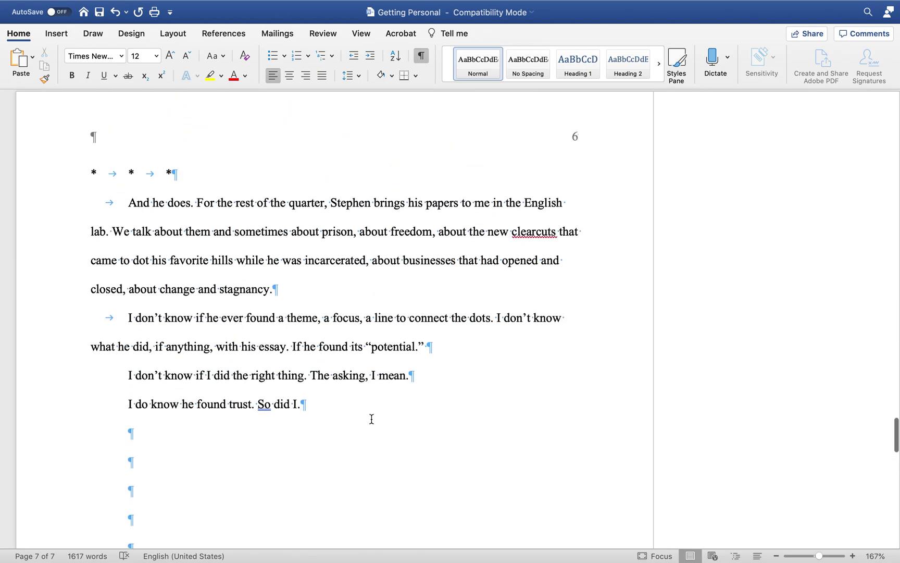
pyautogui.click(129, 208)
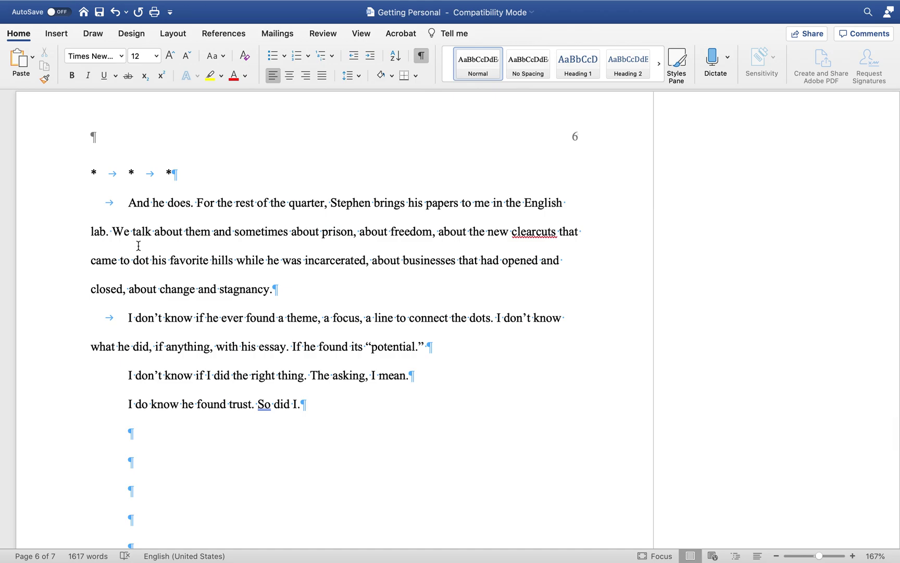
pyautogui.scroll(-15, 440, 428)
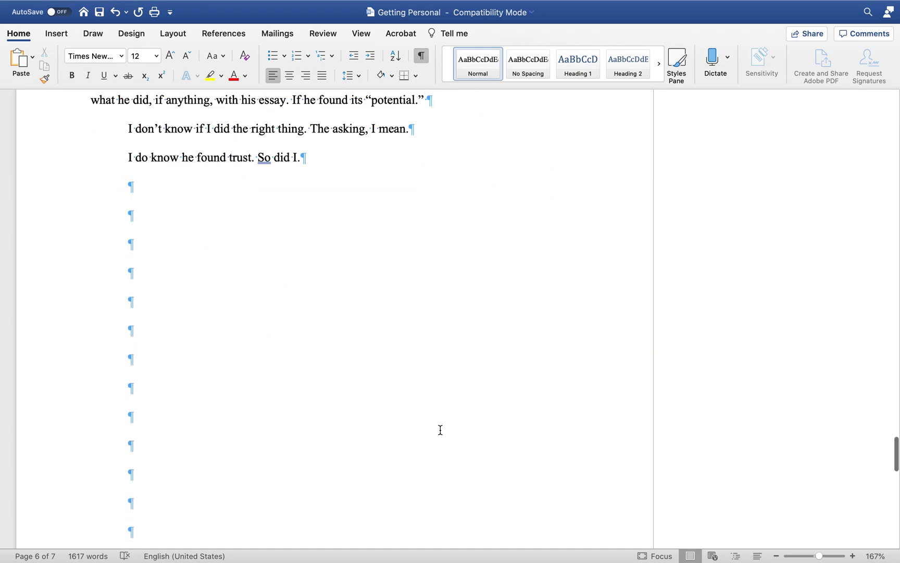
# Copy the "Our Hierarchy of Needs" bibliography citation from Cite This For Me in Safari and paste it under the Works Cited heading in Word
pyautogui.click(164, 306)
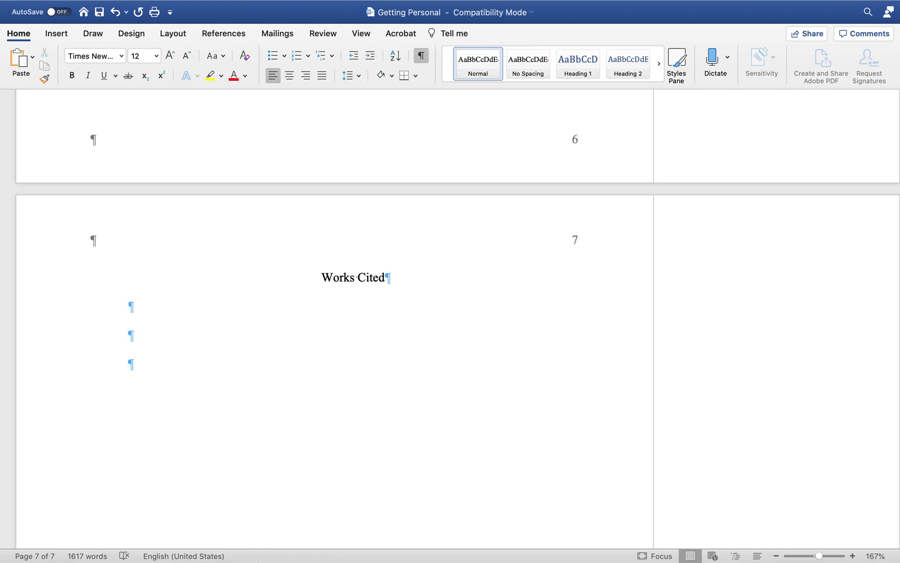
pyautogui.moveTo(265, 541)
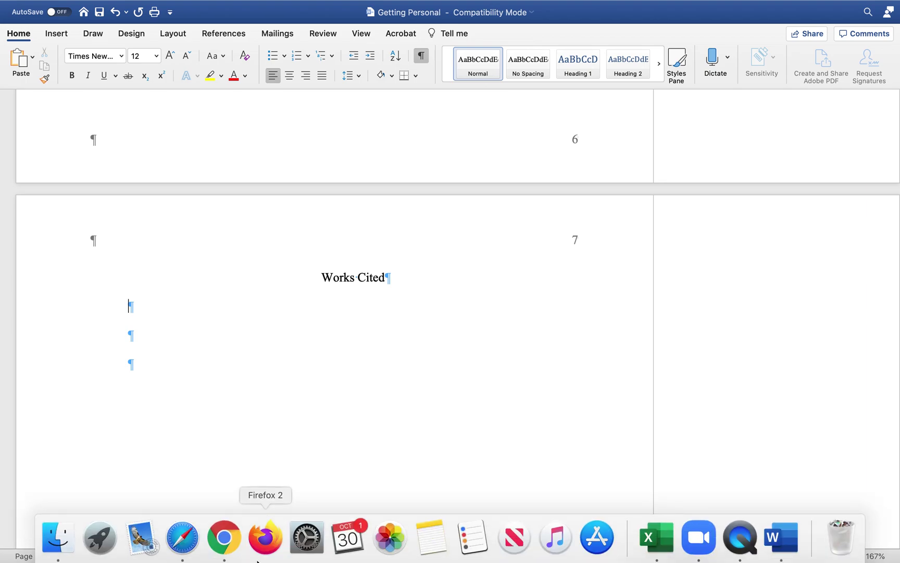
pyautogui.click(189, 545)
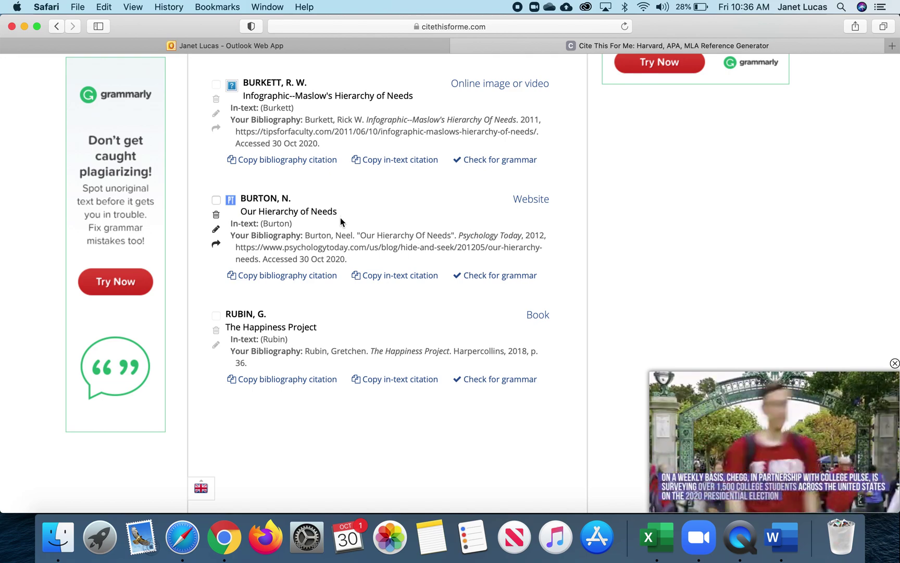
pyautogui.moveTo(353, 257); pyautogui.dragTo(307, 237)
pyautogui.press('super+c')
pyautogui.click(306, 237)
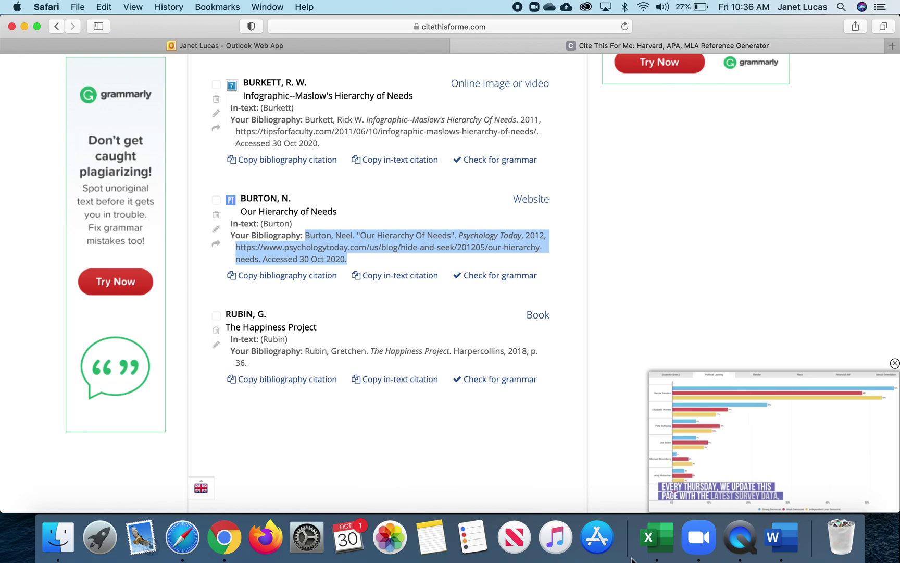
pyautogui.click(786, 546)
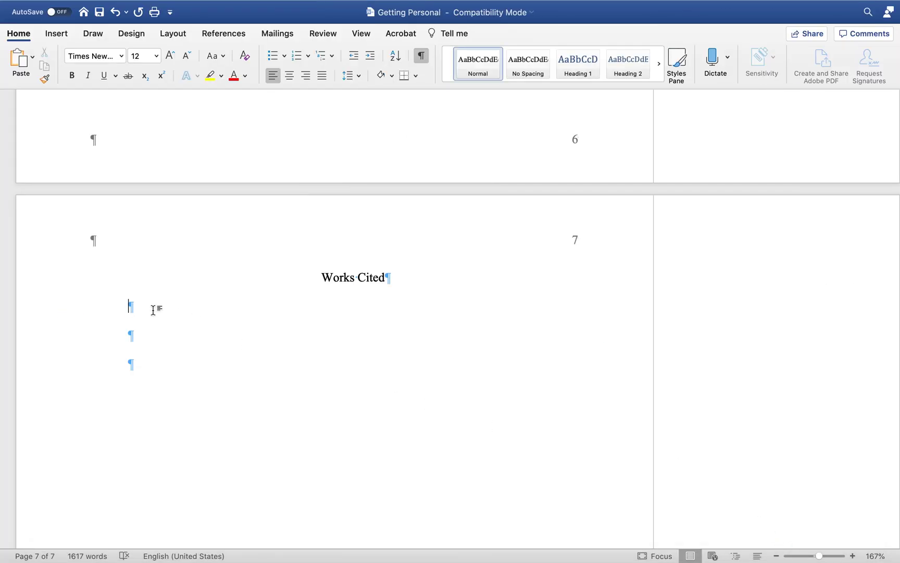
pyautogui.press('super+v')
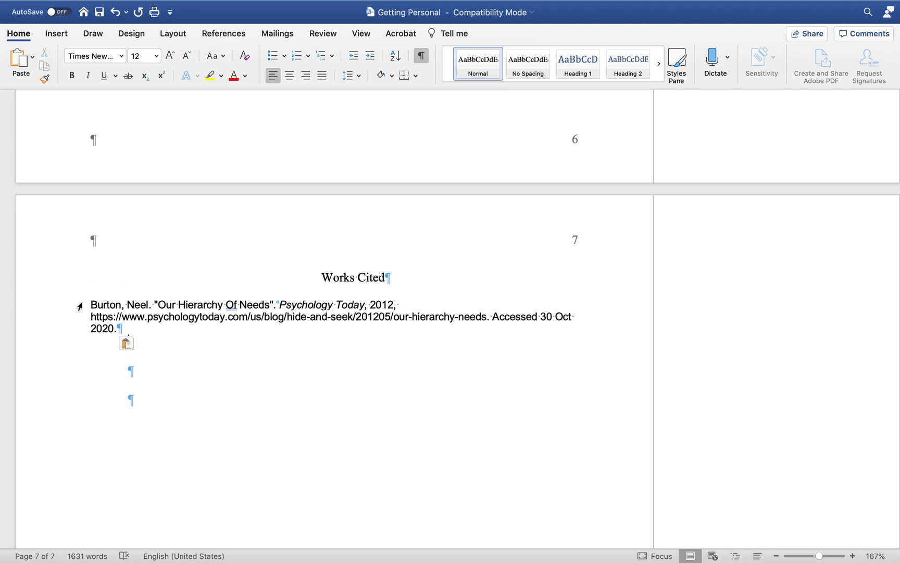
# Format the pasted citation in Times New Roman at size 12
pyautogui.moveTo(91, 304); pyautogui.dragTo(136, 333)
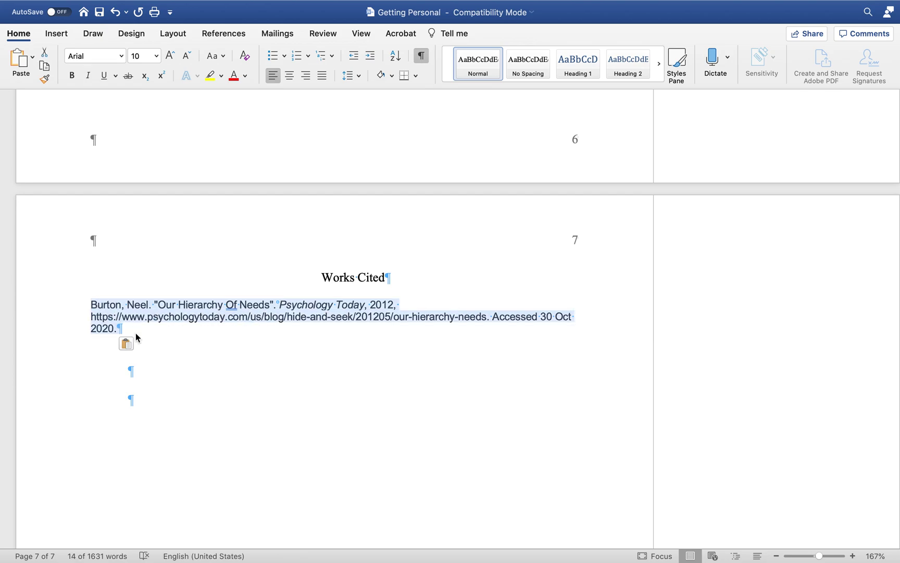
pyautogui.click(122, 56)
pyautogui.click(122, 56)
pyautogui.click(122, 56)
pyautogui.moveTo(144, 157)
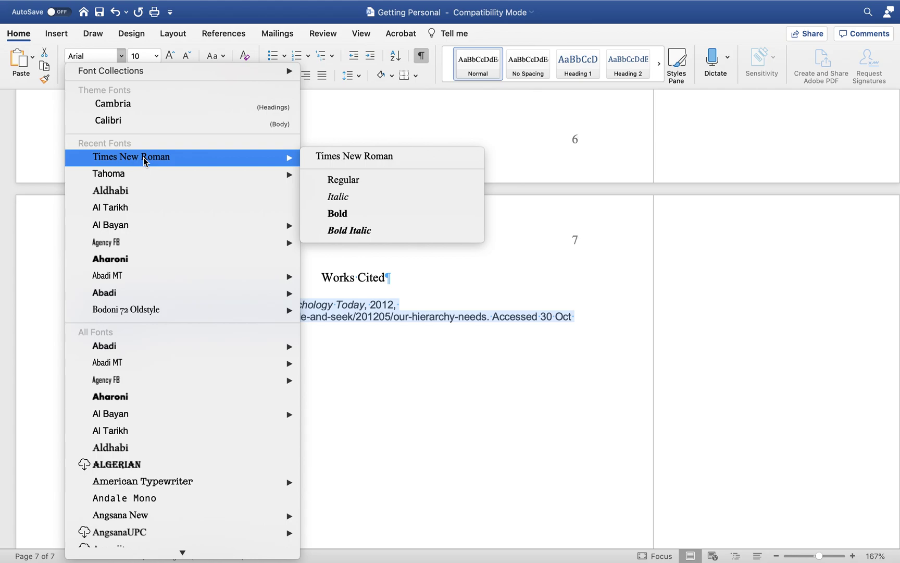
pyautogui.click(338, 157)
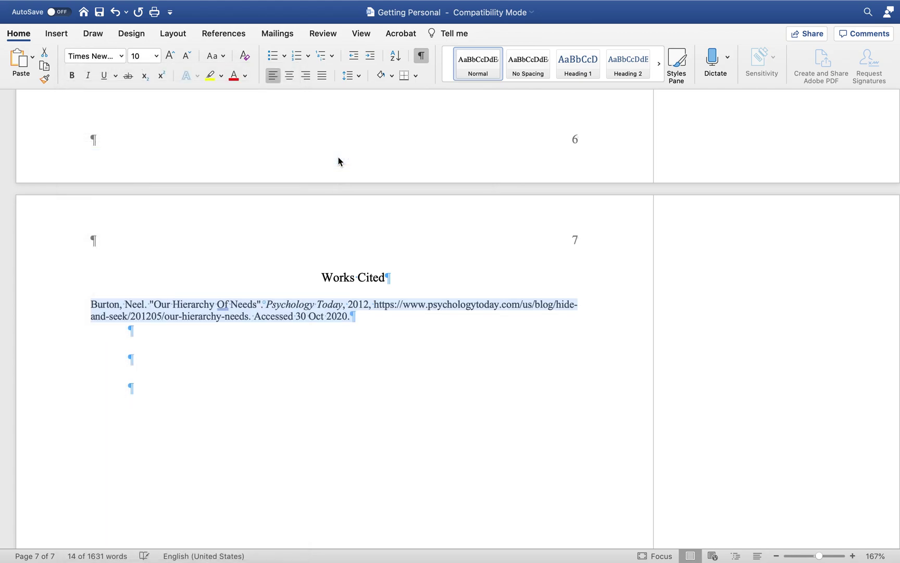
pyautogui.click(157, 57)
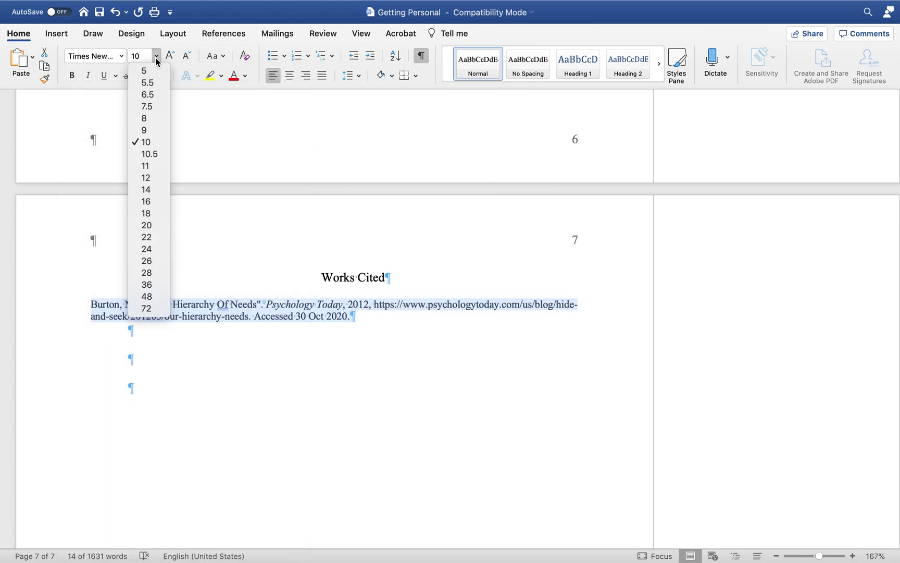
pyautogui.click(152, 177)
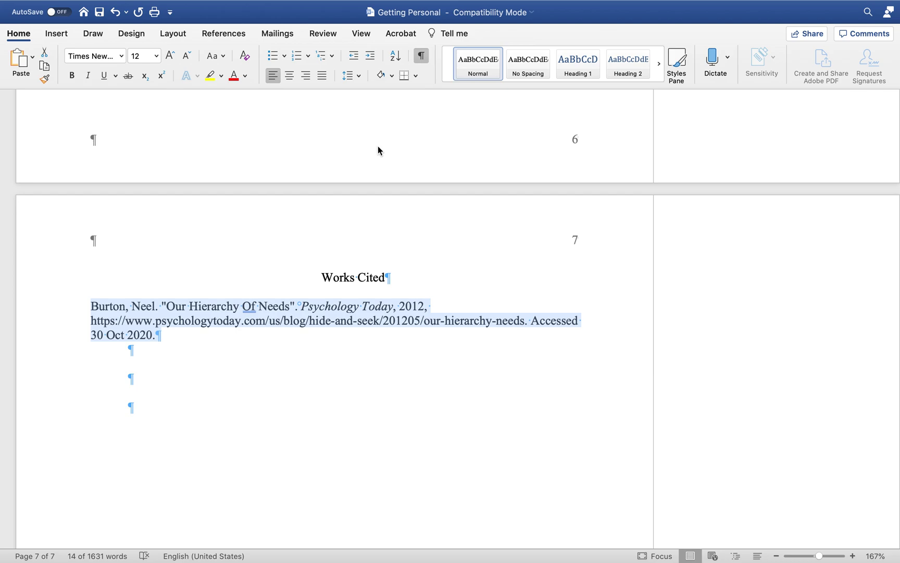
# Set the "Our Hierarchy of Needs" citation to 2.0 line spacing with a 0.5" hanging indent
pyautogui.click(358, 77)
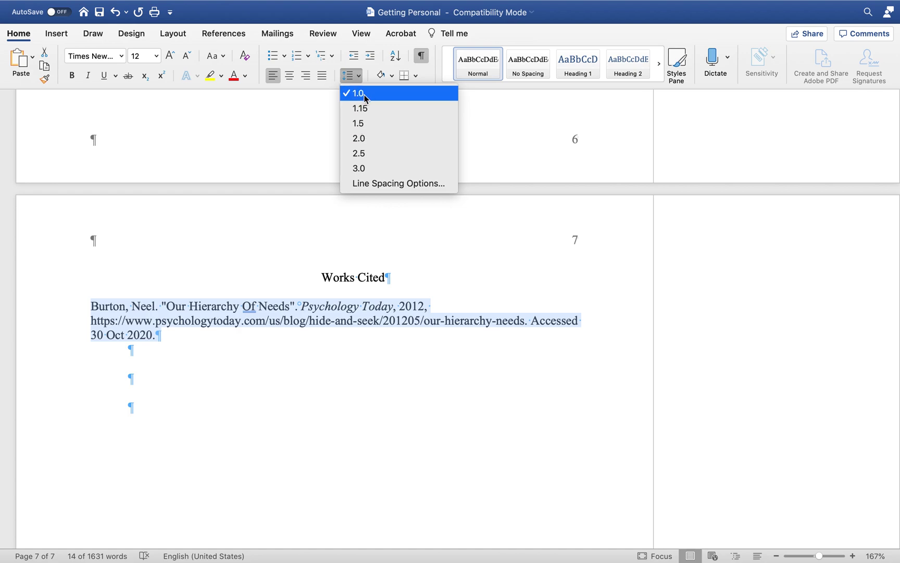
pyautogui.click(368, 140)
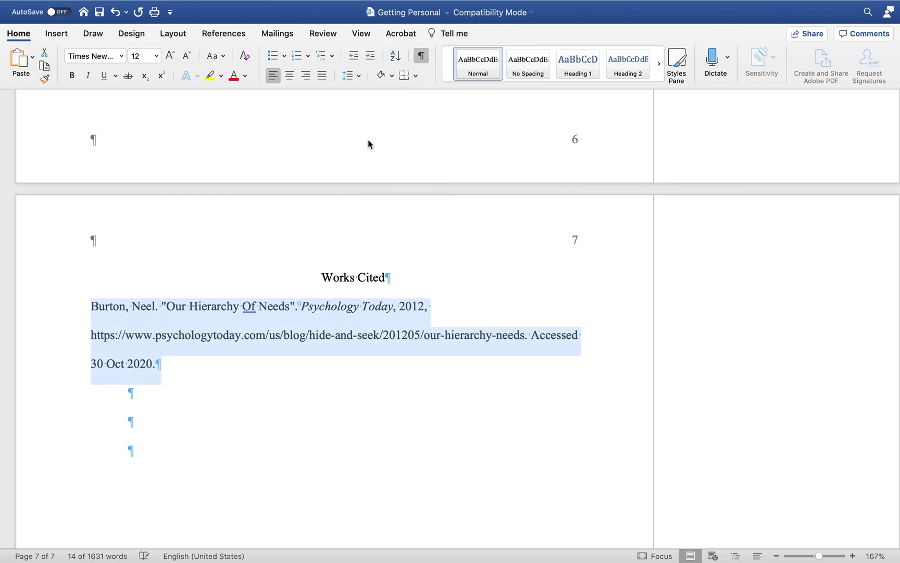
pyautogui.click(358, 78)
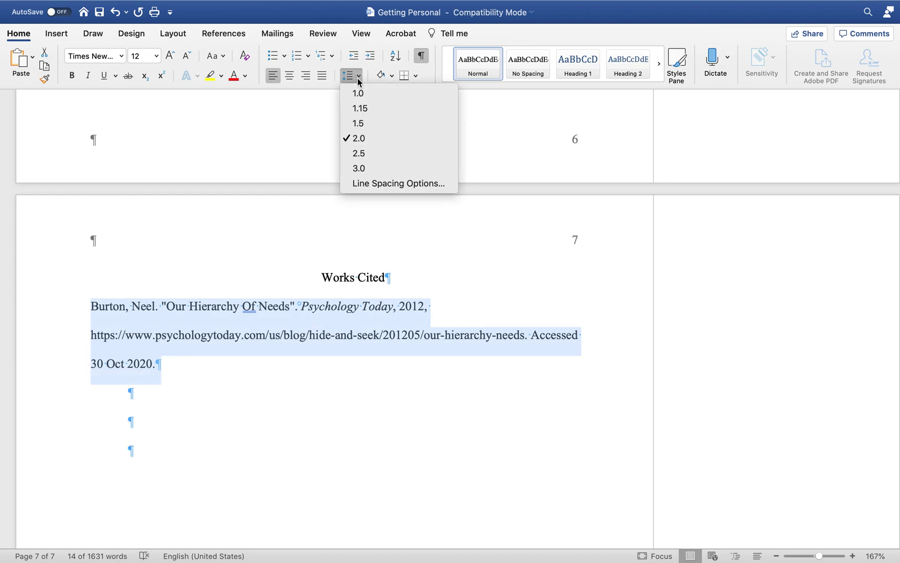
pyautogui.click(372, 183)
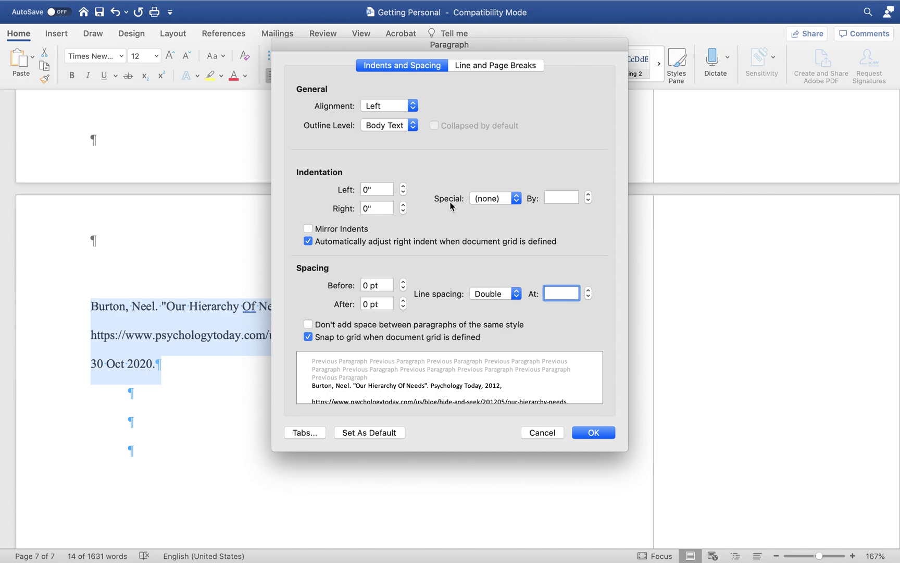
pyautogui.click(516, 199)
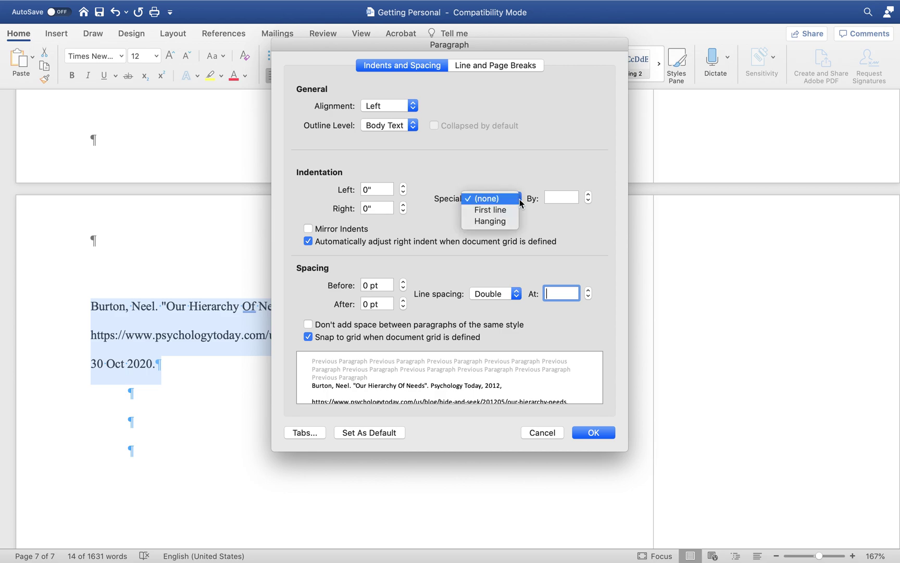
pyautogui.click(510, 225)
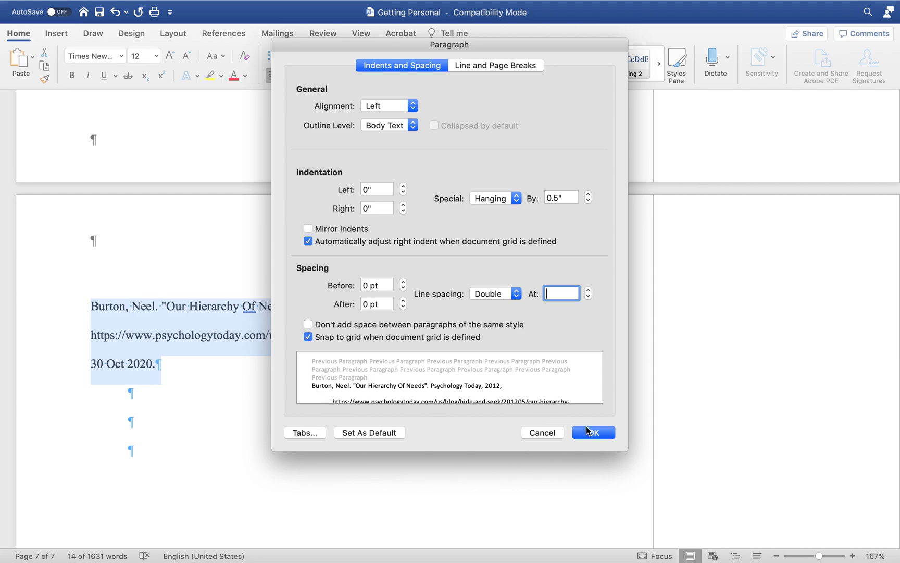
pyautogui.click(594, 434)
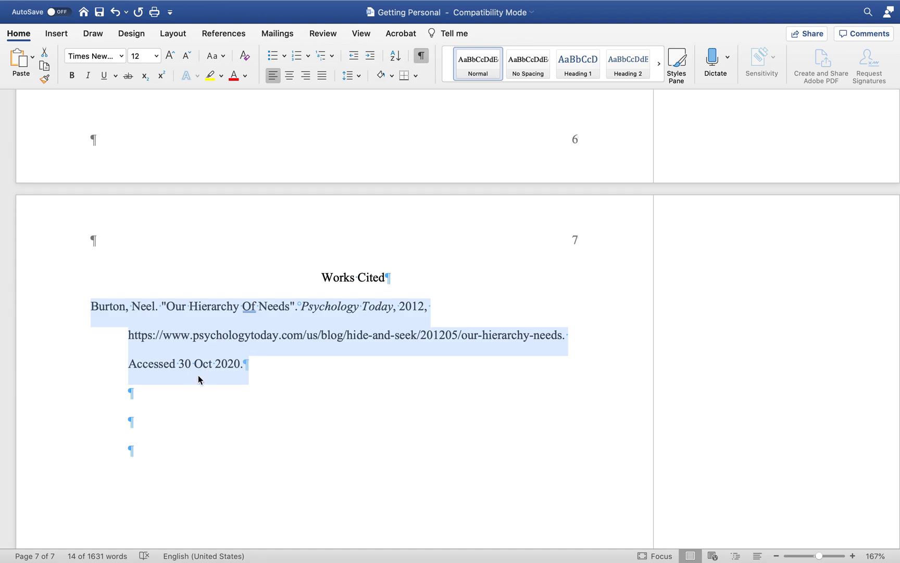
# Copy the "Infographic--Maslow's Hierarchy of Needs" bibliography citation from Cite This For Me in Safari and paste it below the first citation in Word
pyautogui.click(148, 395)
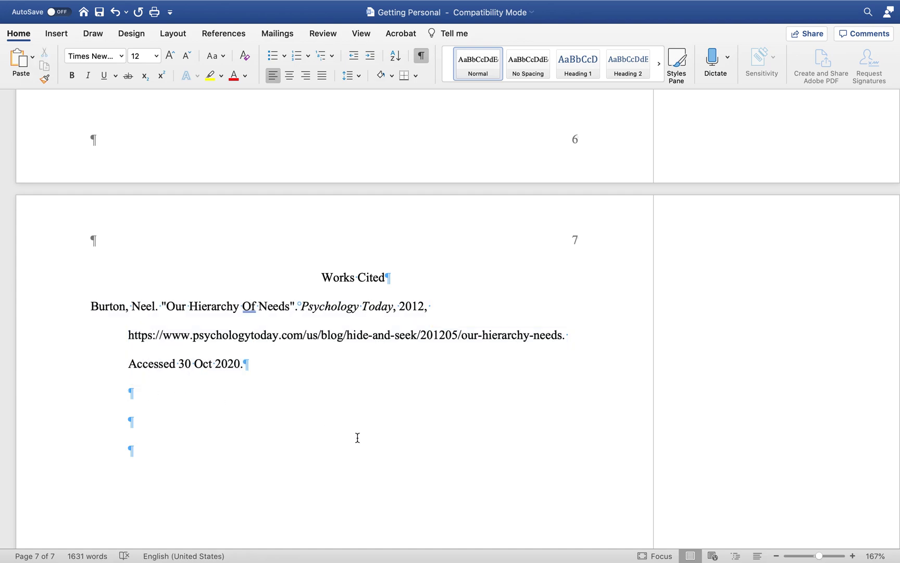
pyautogui.moveTo(267, 561)
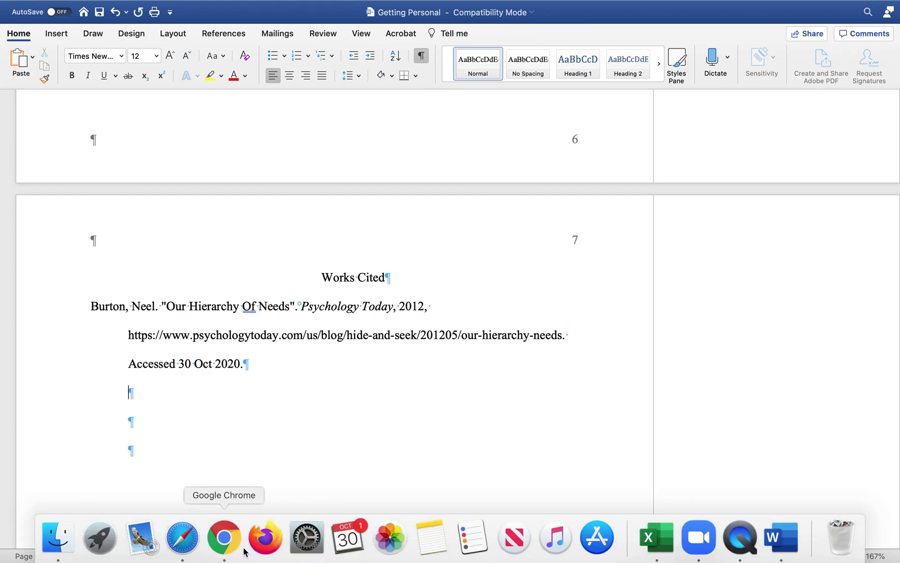
pyautogui.click(183, 537)
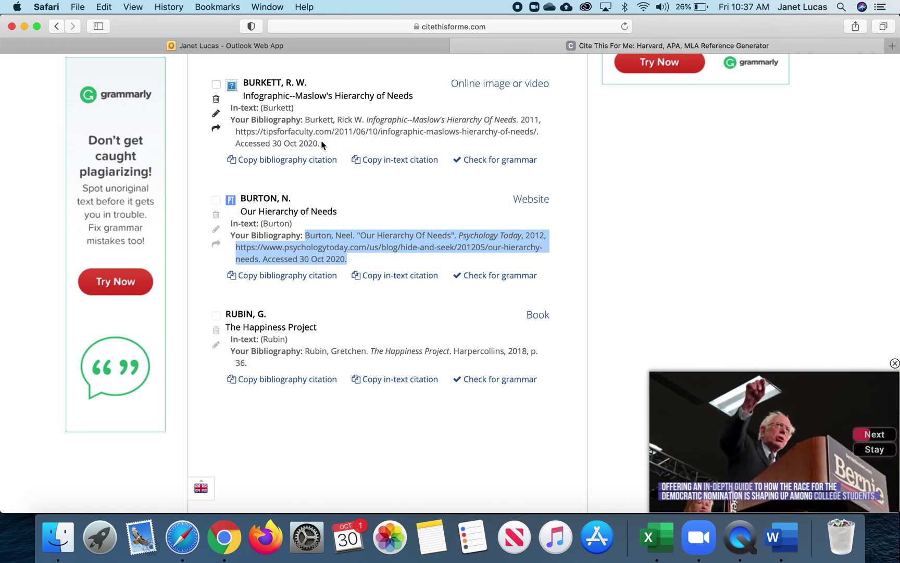
pyautogui.moveTo(321, 147); pyautogui.dragTo(305, 124)
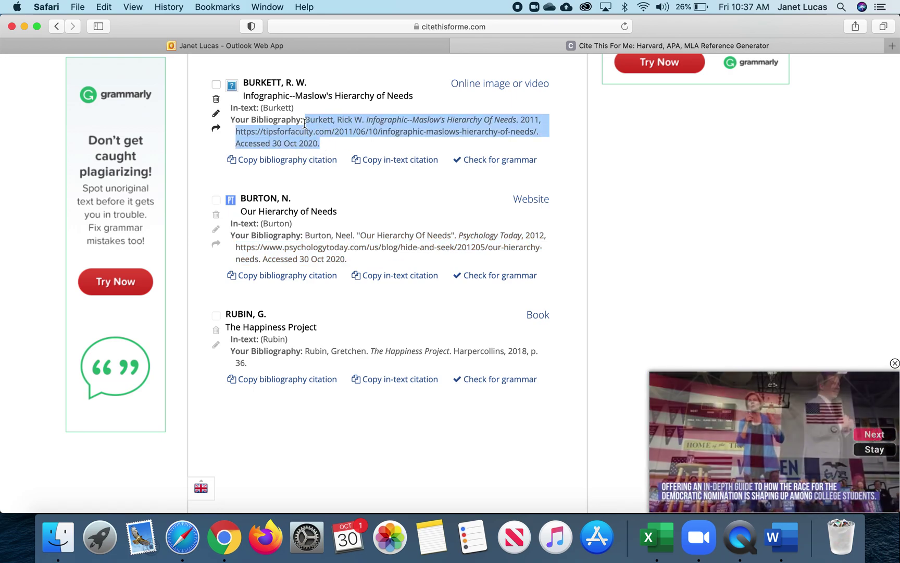
pyautogui.press('super+c')
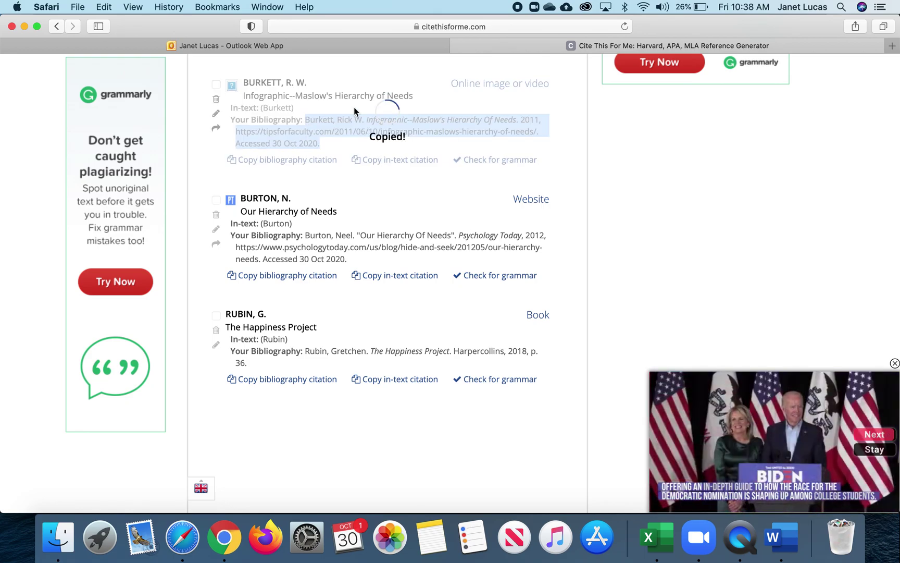
pyautogui.click(786, 542)
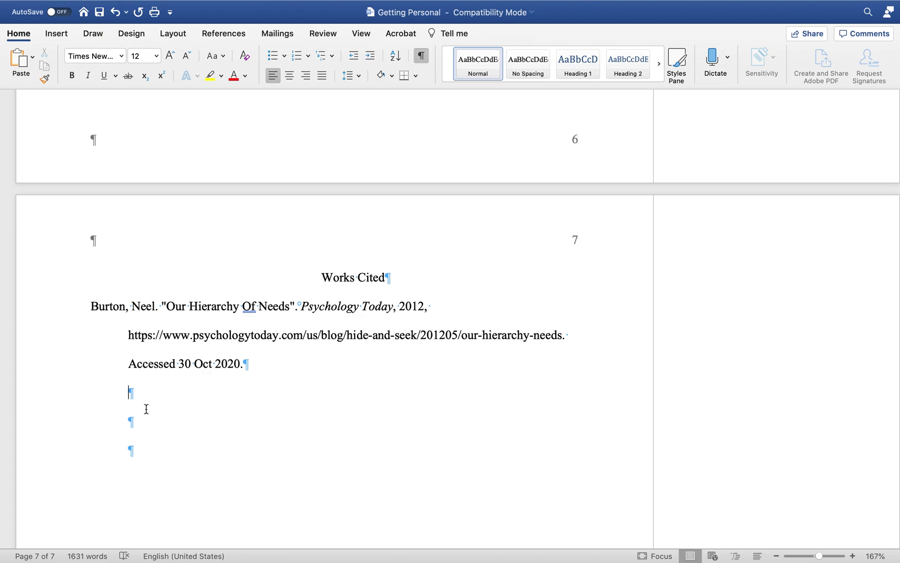
pyautogui.press('super+v')
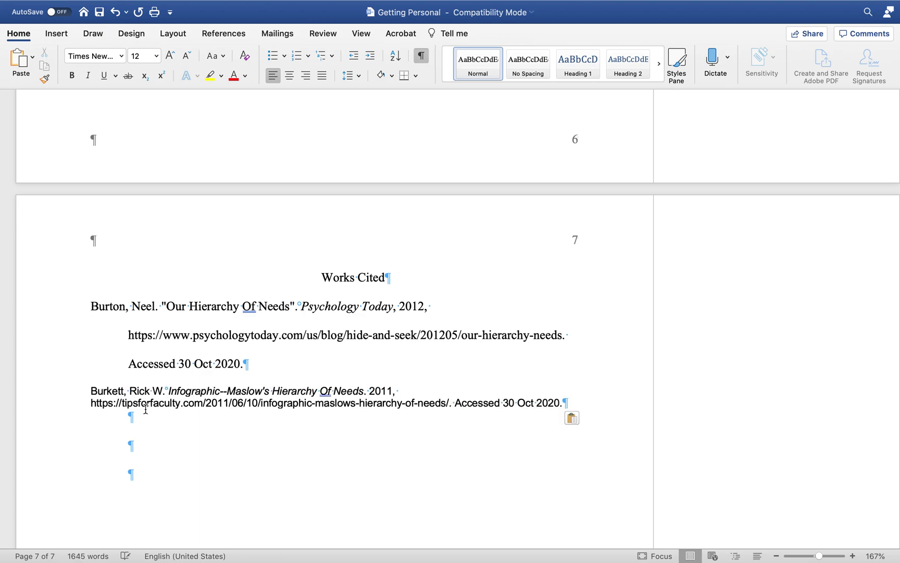
# Set the pasted infographic citation to double line spacing with a 0.5" hanging indent
pyautogui.moveTo(90, 389); pyautogui.dragTo(552, 391)
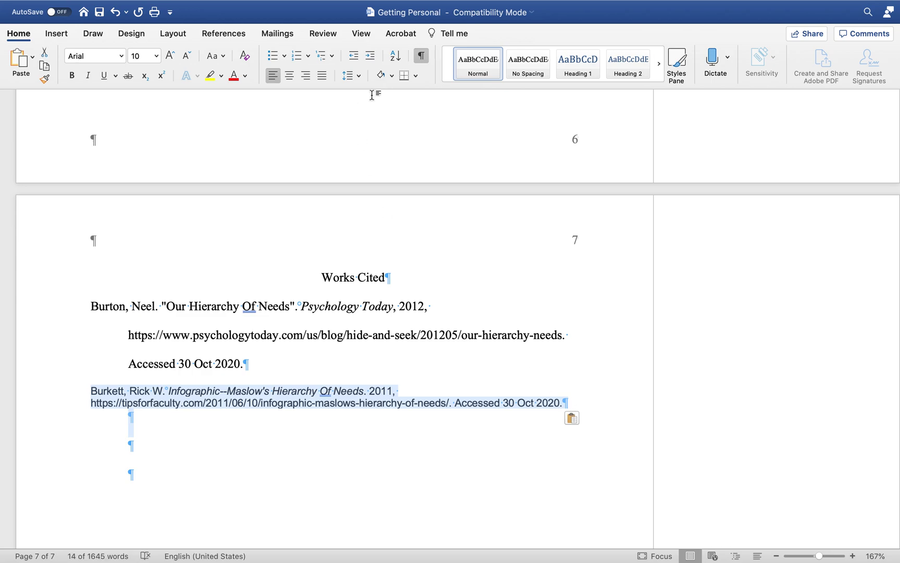
pyautogui.click(358, 77)
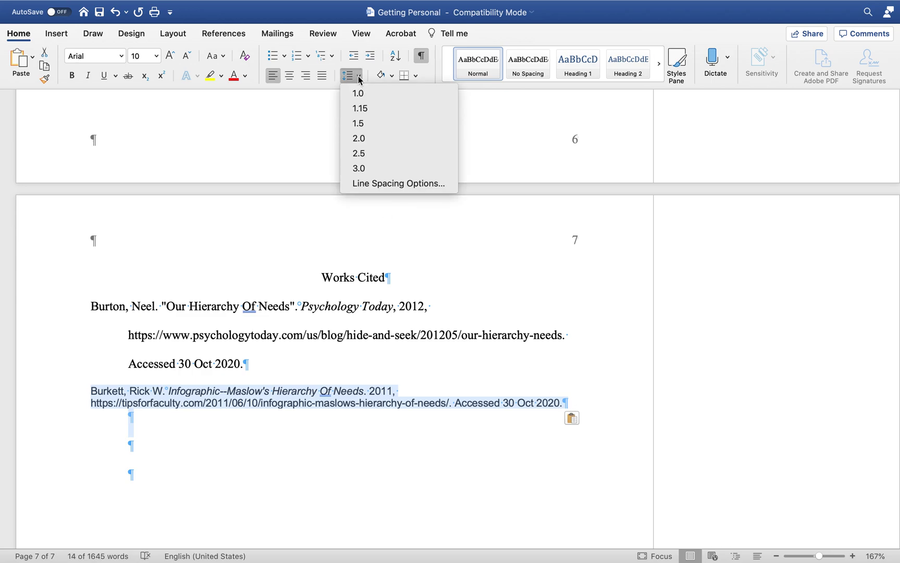
pyautogui.click(395, 184)
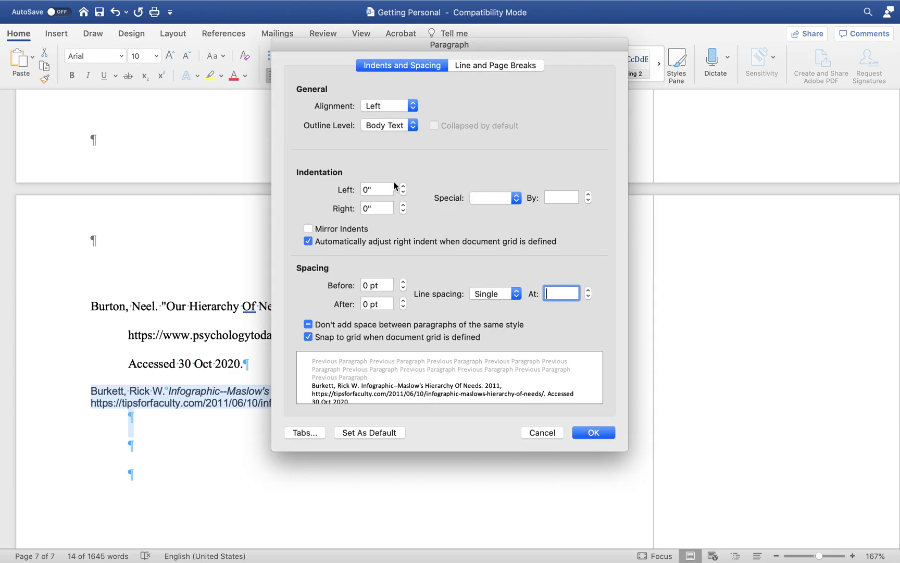
pyautogui.click(516, 295)
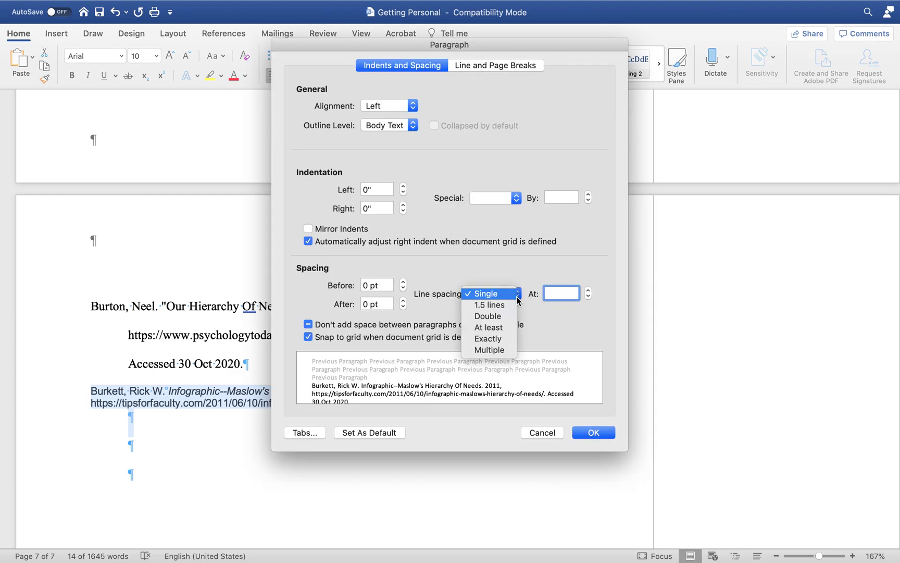
pyautogui.click(508, 316)
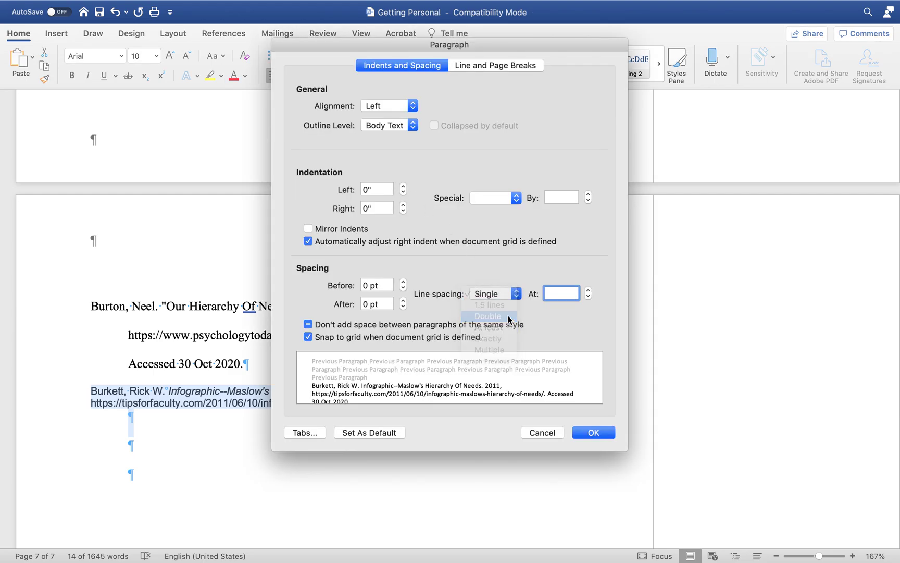
pyautogui.click(517, 198)
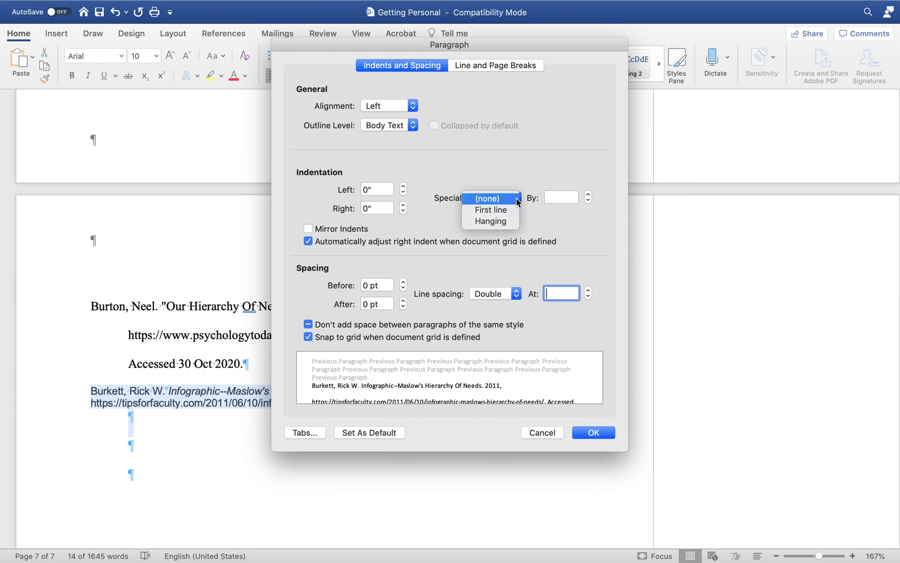
pyautogui.click(508, 225)
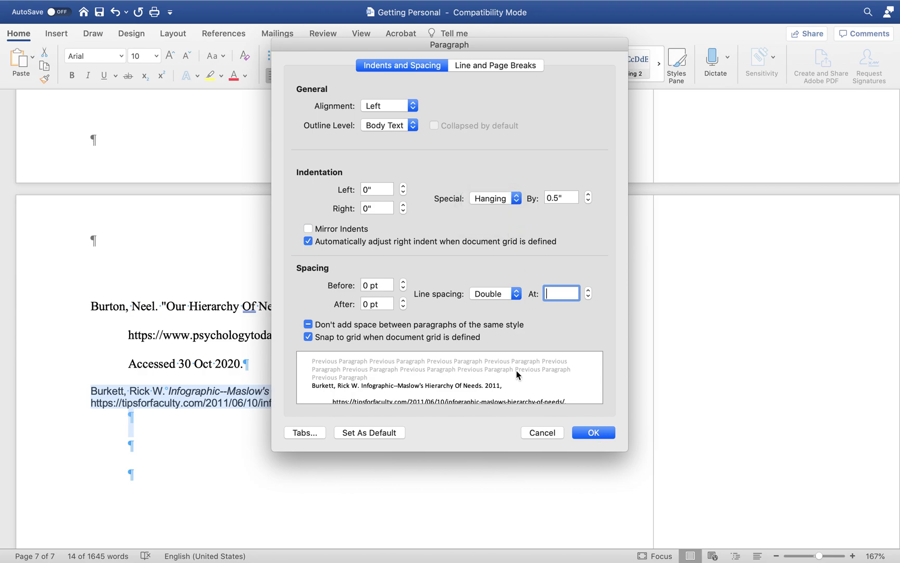
pyautogui.click(595, 435)
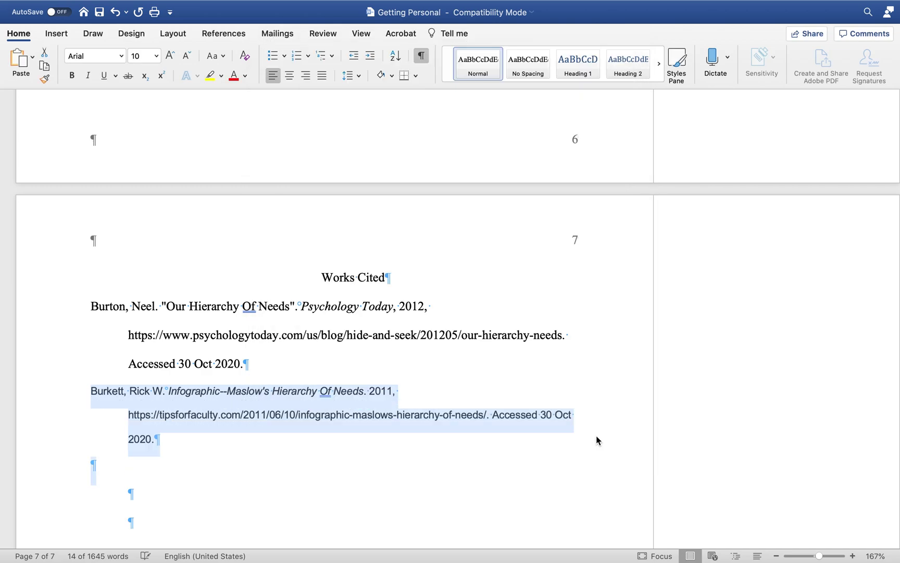
# Format the infographic citation in Times New Roman at size 12
pyautogui.click(121, 56)
pyautogui.moveTo(149, 158)
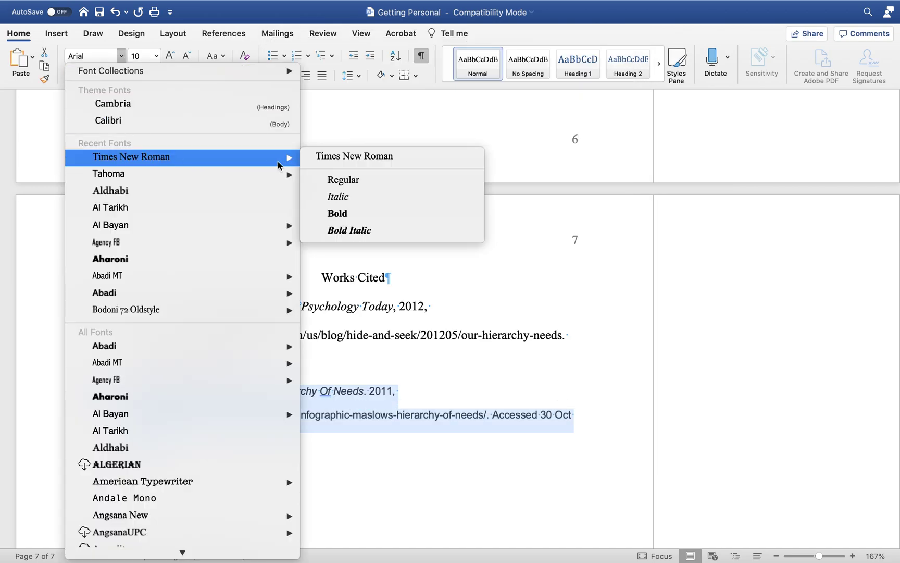
pyautogui.click(323, 164)
pyautogui.click(156, 56)
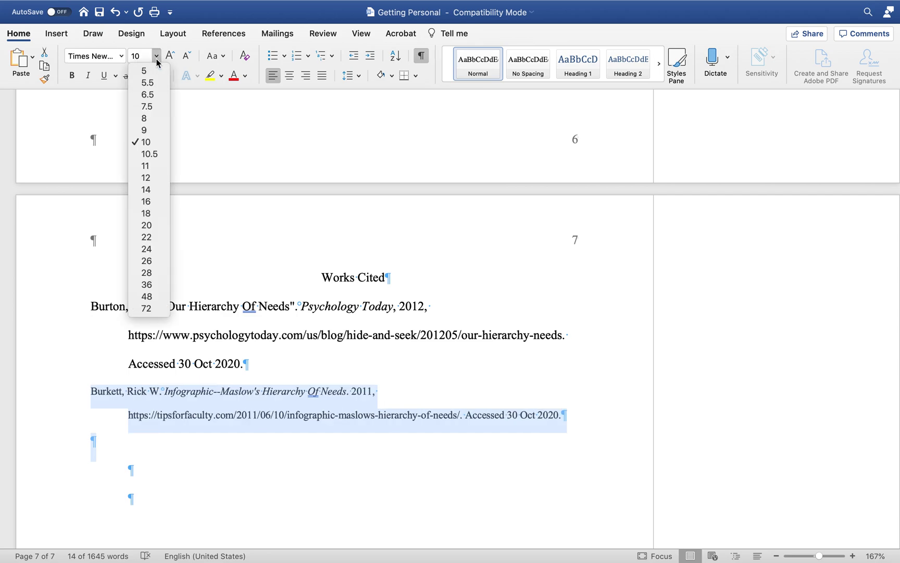
pyautogui.click(160, 179)
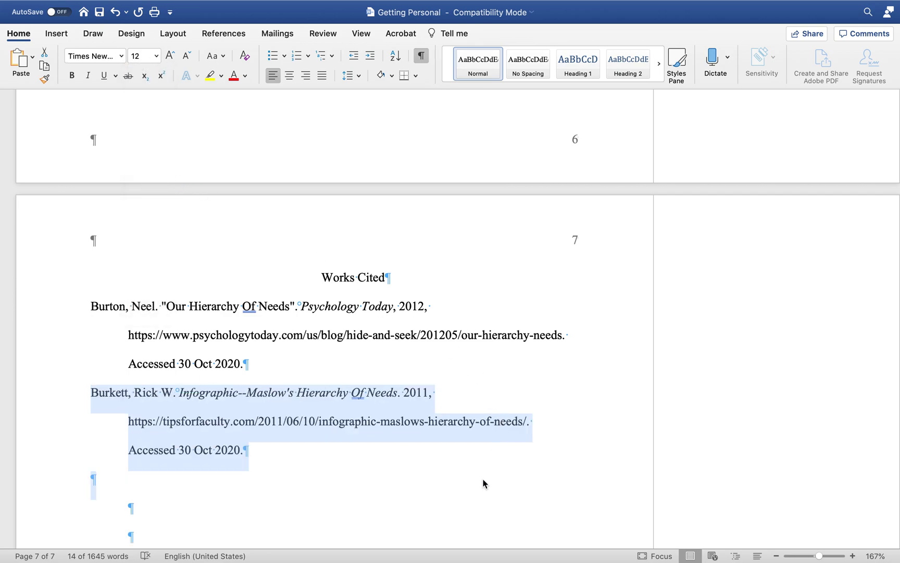
pyautogui.click(464, 471)
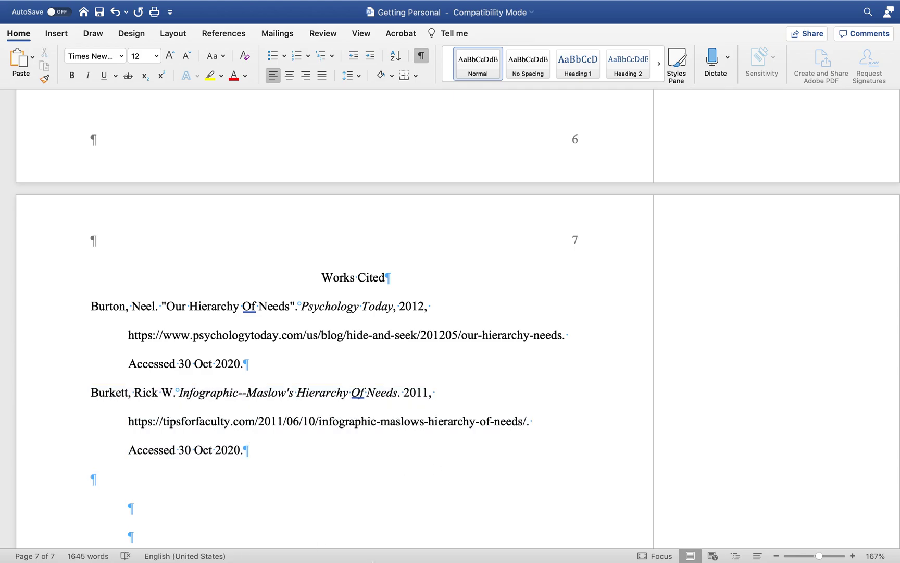
# Copy "The Happiness Project" bibliography citation from Cite This For Me in Safari and paste it below the infographic citation in Word
pyautogui.moveTo(348, 539)
pyautogui.moveTo(186, 547)
pyautogui.click(186, 546)
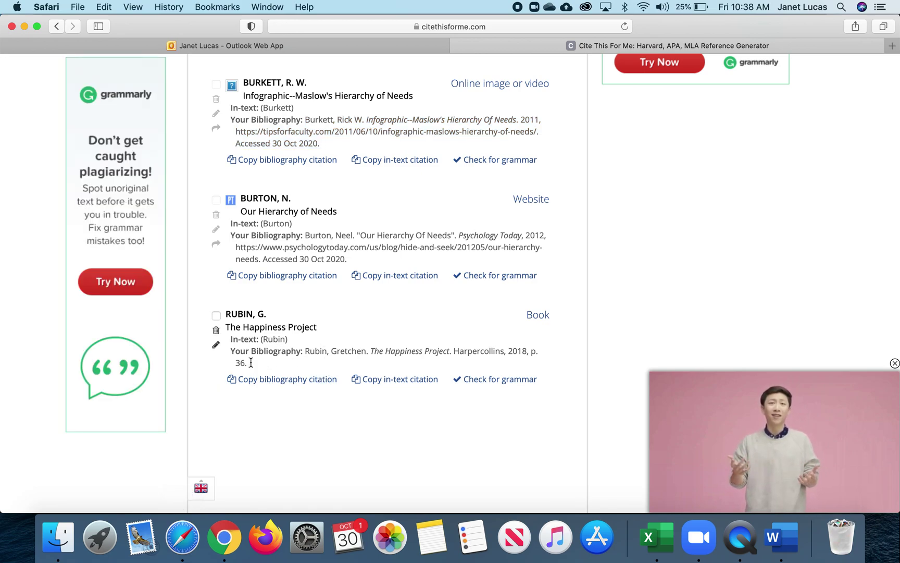
pyautogui.moveTo(250, 365); pyautogui.dragTo(305, 353)
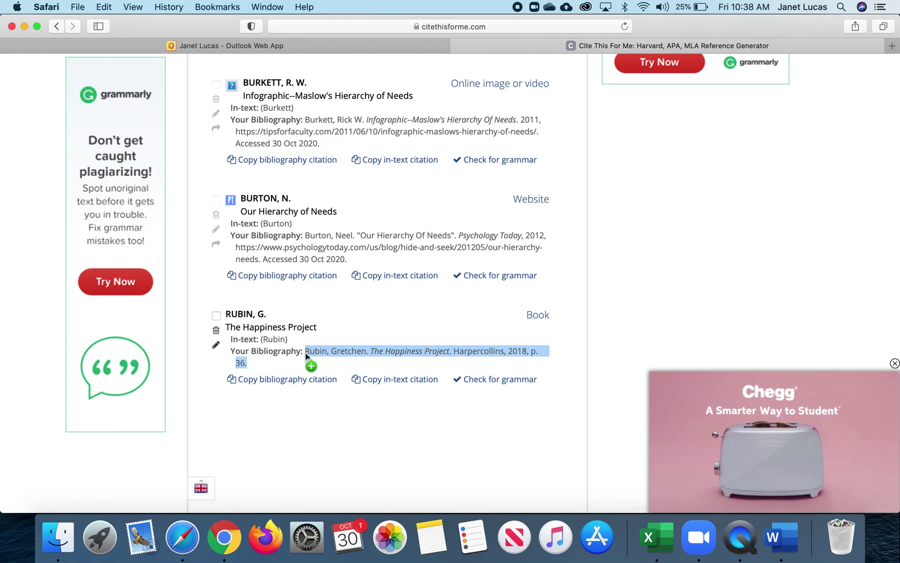
pyautogui.press('super+c')
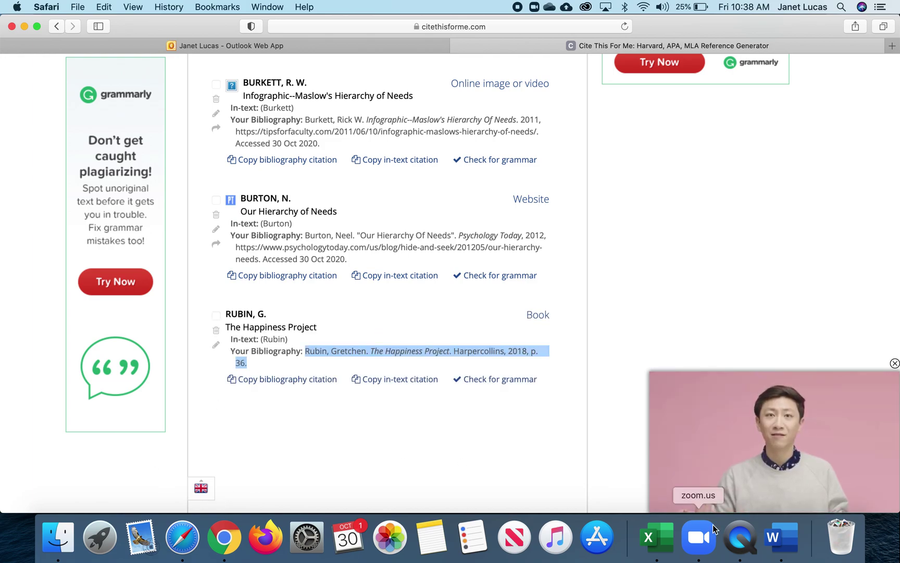
pyautogui.click(781, 537)
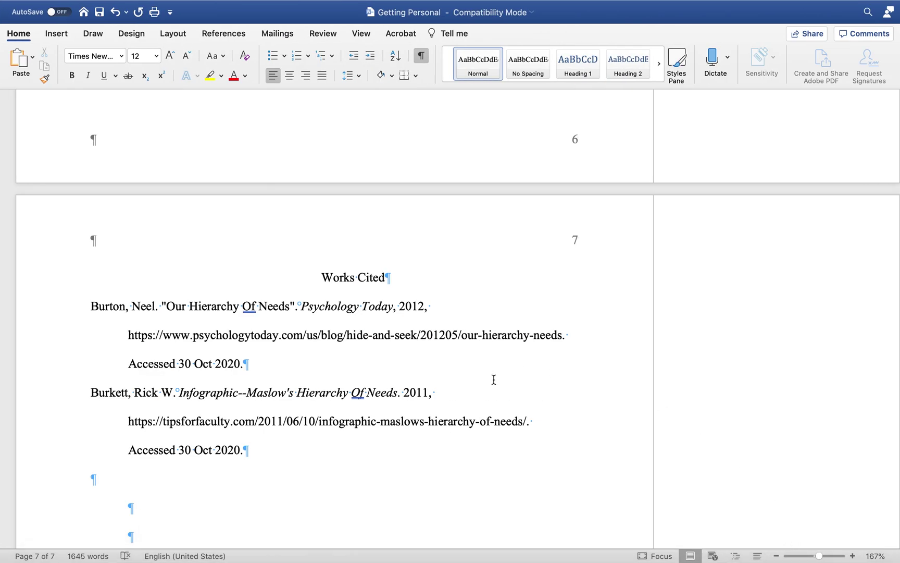
pyautogui.click(125, 472)
pyautogui.press('super+v')
# Set the pasted "The Happiness Project" citation to double line spacing with a 0.5" hanging indent
pyautogui.moveTo(87, 472); pyautogui.dragTo(123, 519)
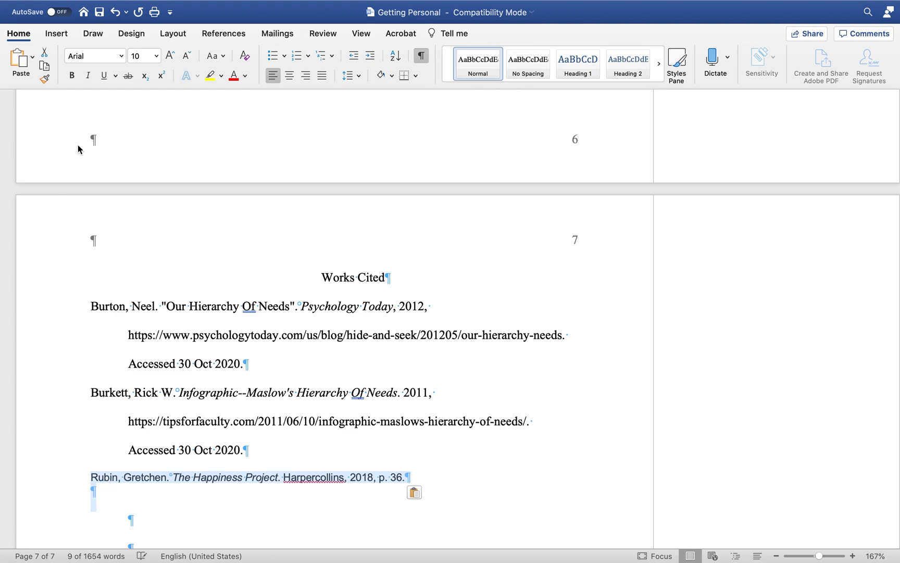
pyautogui.click(359, 77)
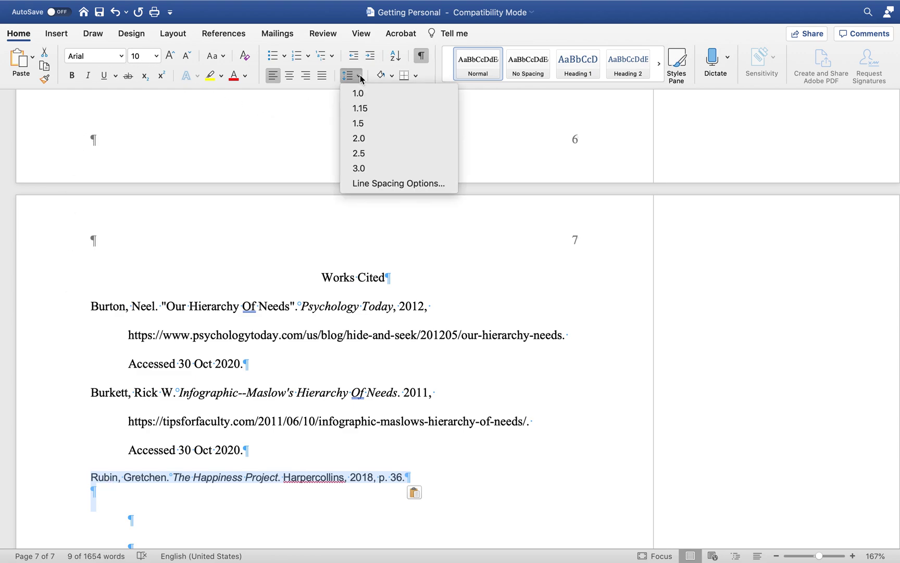
pyautogui.click(388, 185)
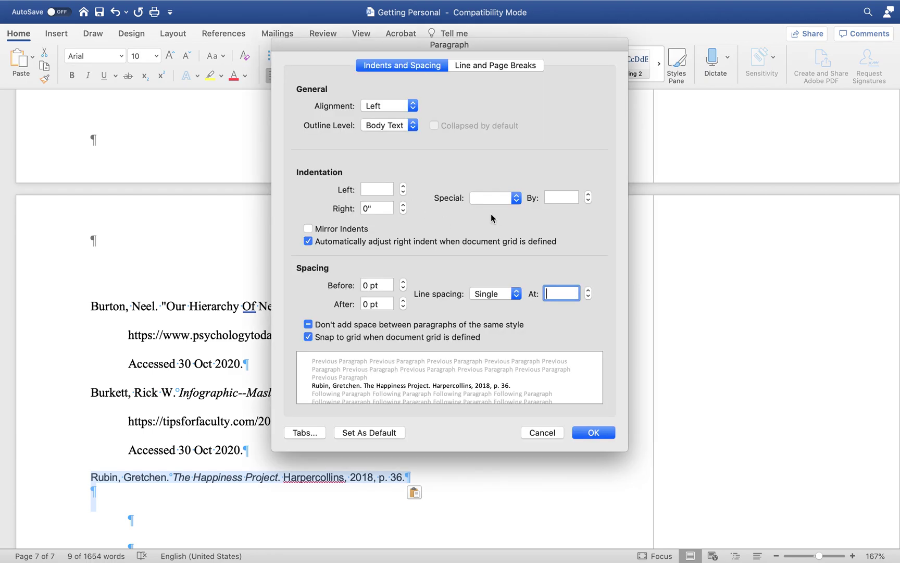
pyautogui.click(519, 198)
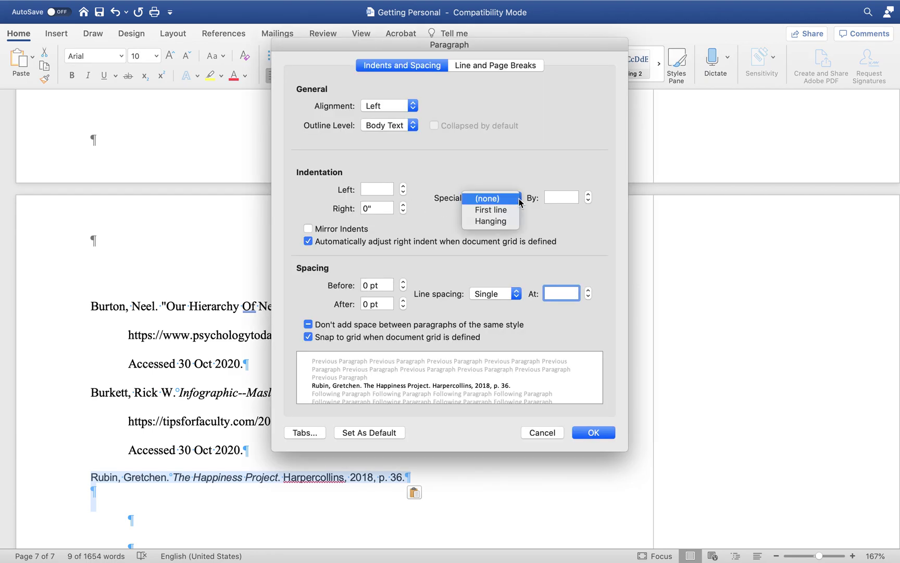
pyautogui.click(509, 226)
pyautogui.click(517, 297)
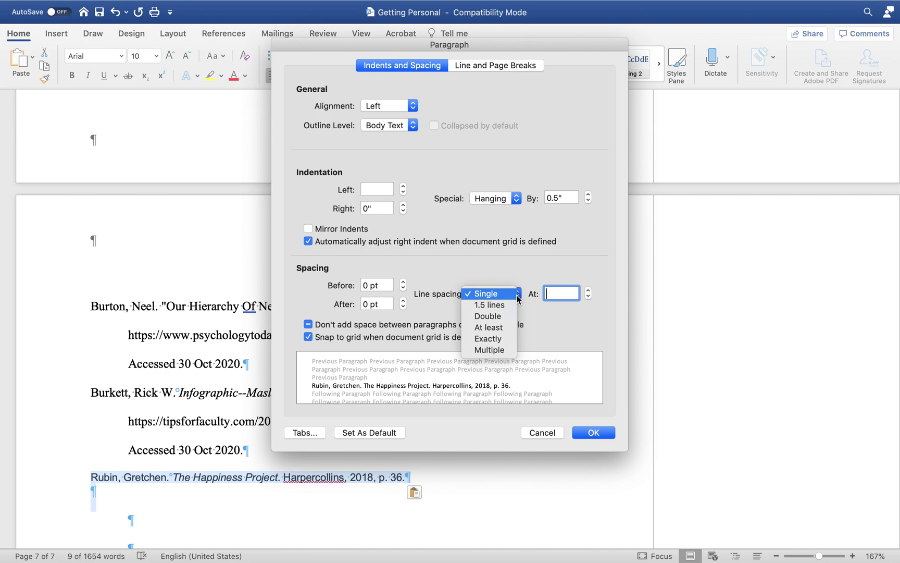
pyautogui.click(511, 315)
pyautogui.click(594, 432)
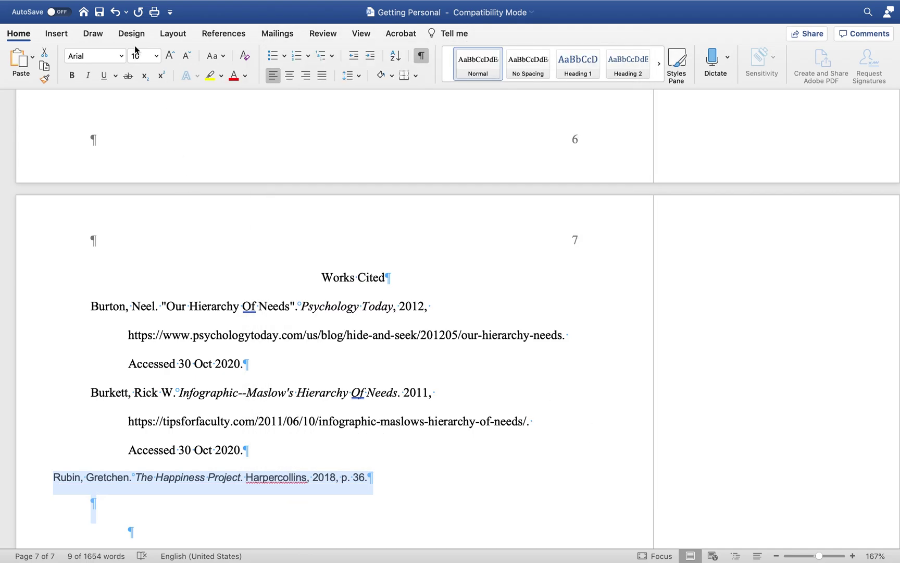
# Format "The Happiness Project" citation in Times New Roman at size 12 and increase its indent to align with the other citations
pyautogui.click(121, 56)
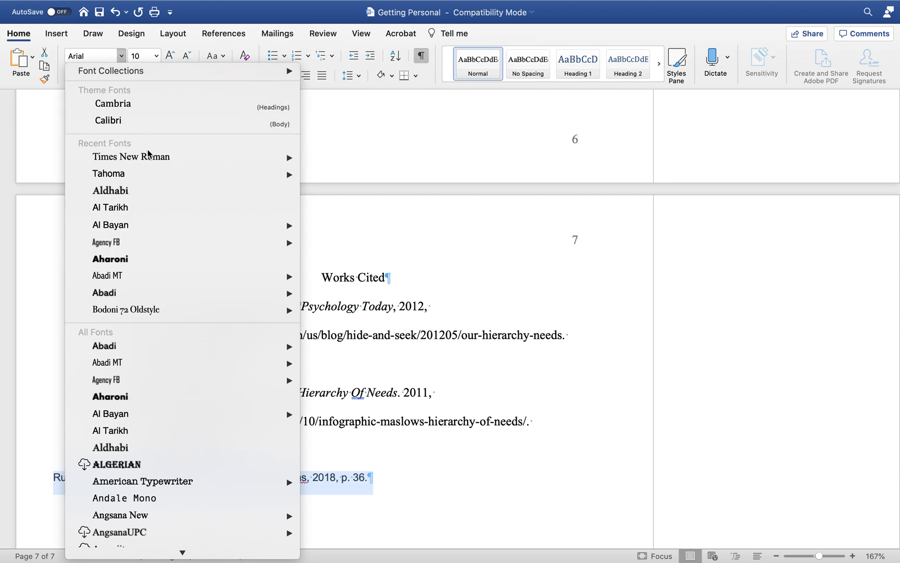
pyautogui.moveTo(150, 159)
pyautogui.click(327, 161)
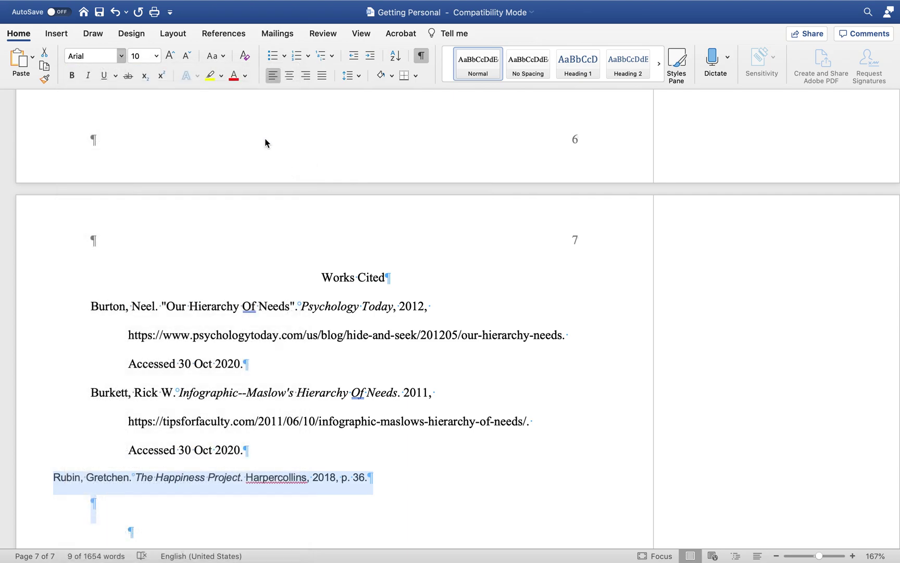
pyautogui.click(155, 55)
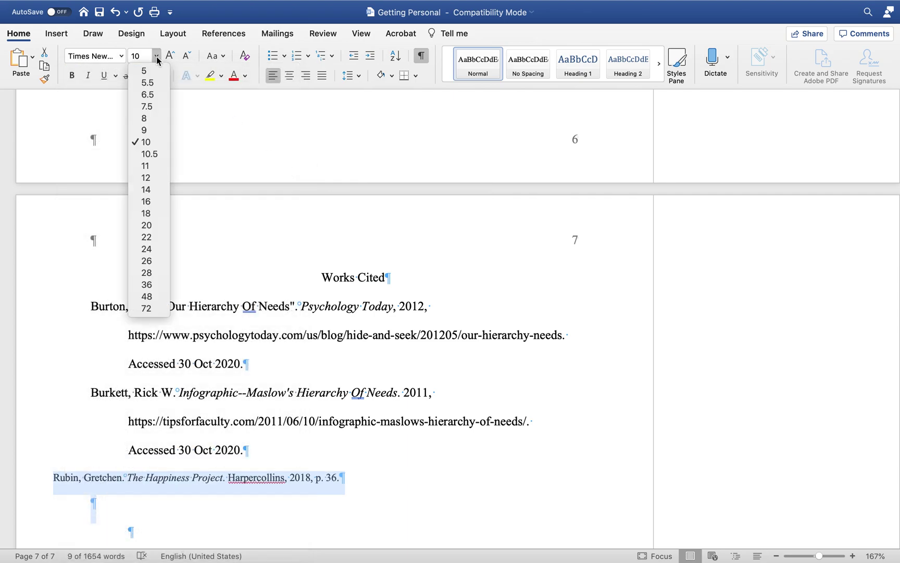
pyautogui.click(159, 180)
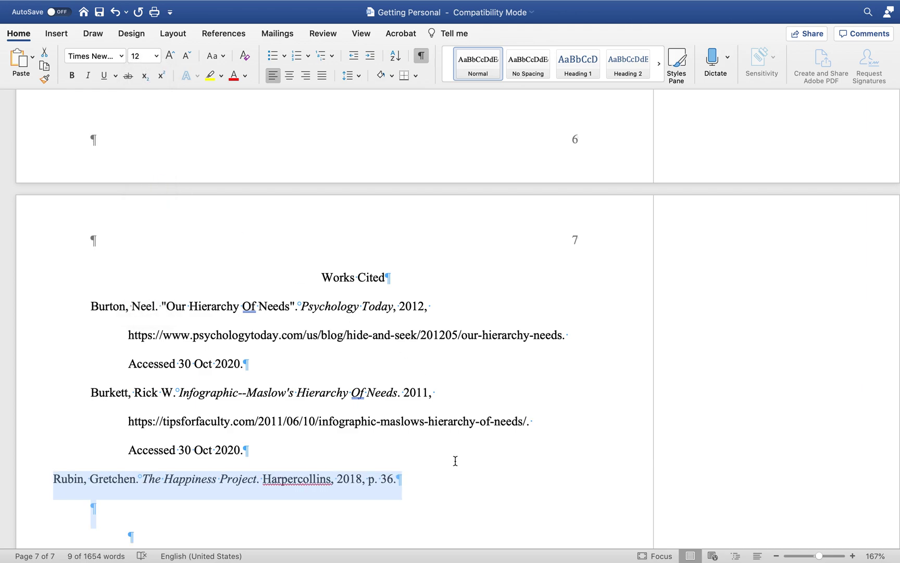
pyautogui.click(54, 484)
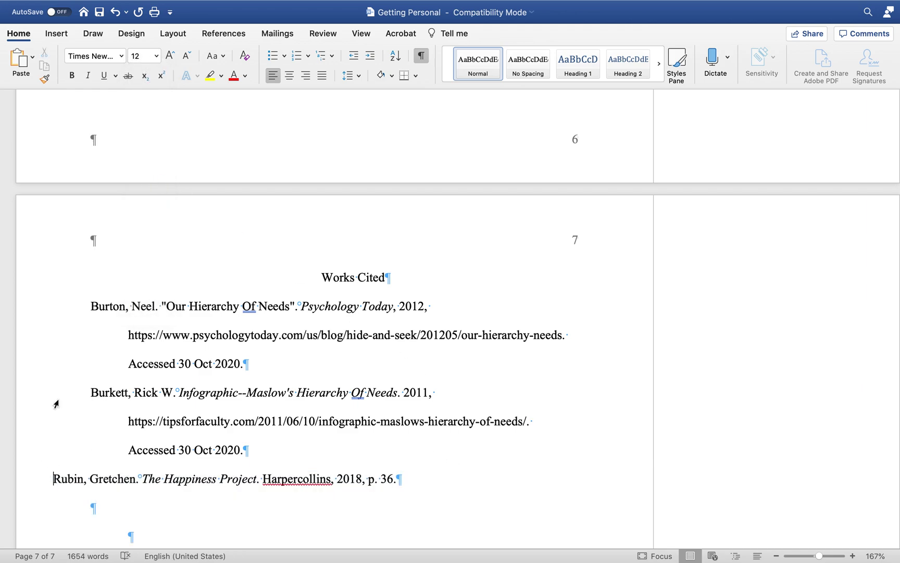
pyautogui.click(371, 56)
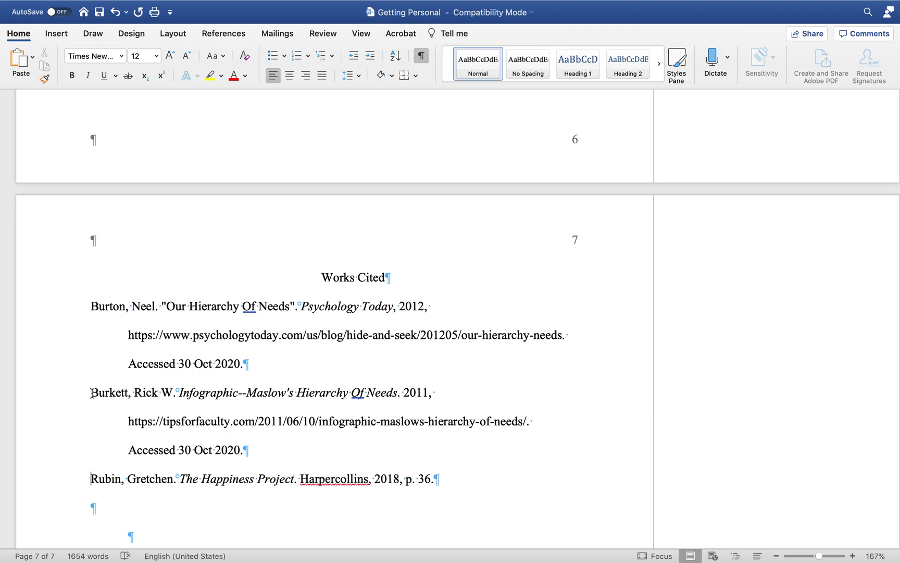
# Move the infographic citation above the "Our Hierarchy Of Needs" citation for alphabetical order, leaving no blank line between them
pyautogui.moveTo(90, 392); pyautogui.dragTo(244, 451)
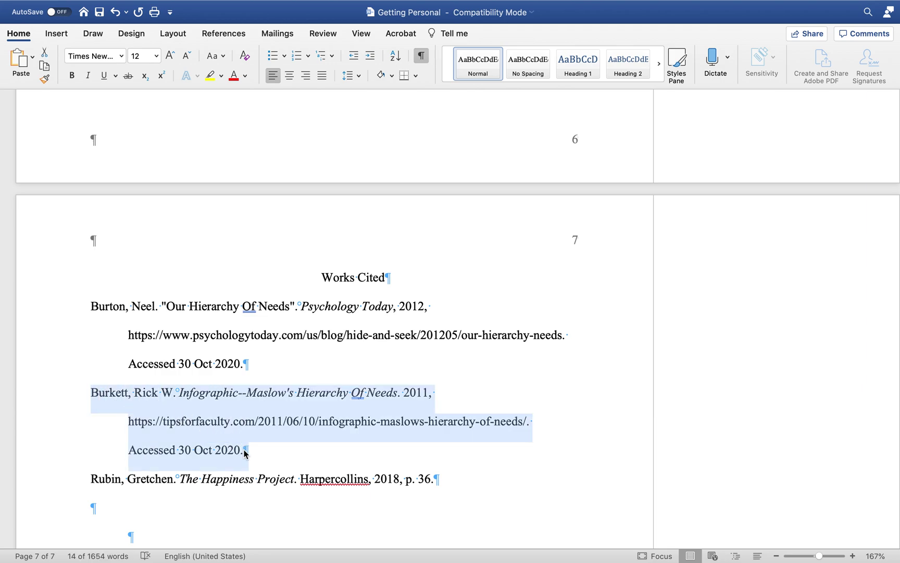
pyautogui.press('super+x')
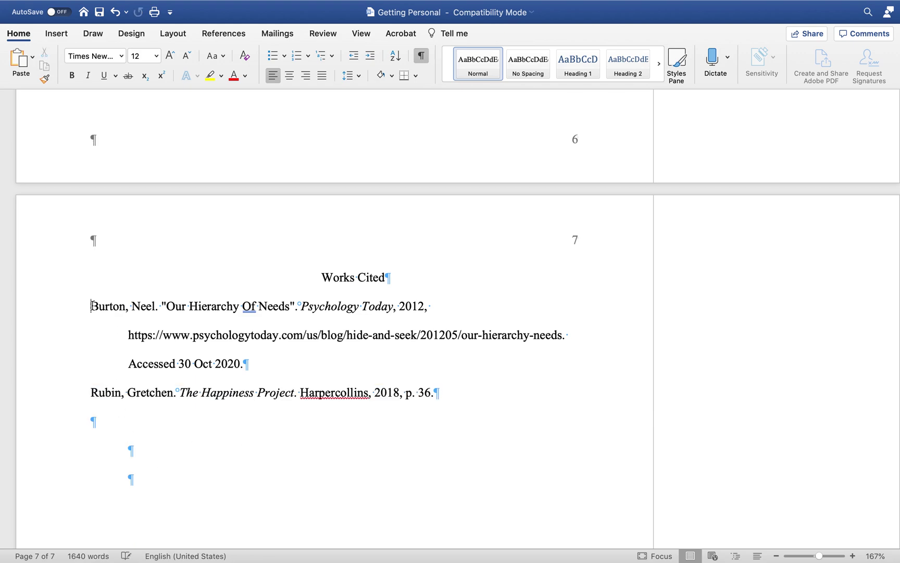
pyautogui.press('Return')
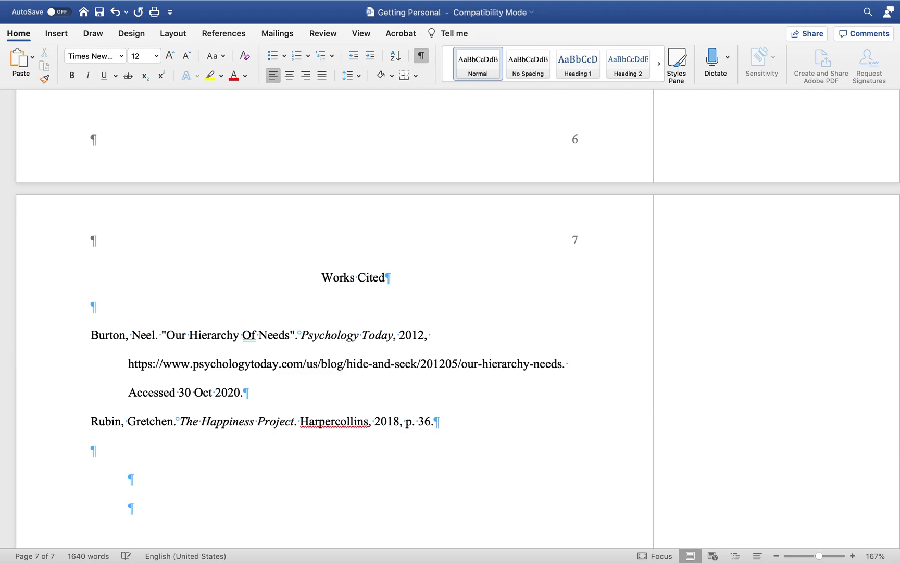
pyautogui.click(99, 307)
pyautogui.press('super+v')
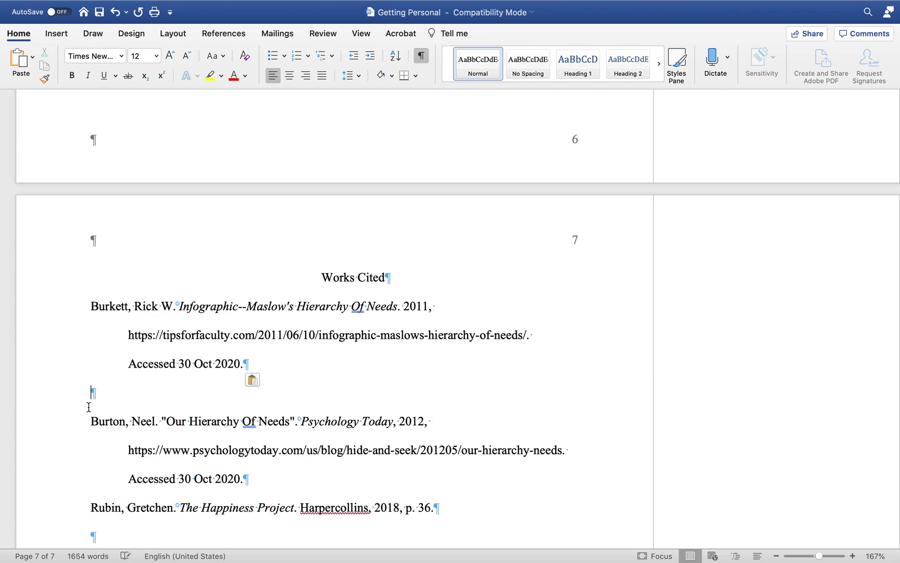
pyautogui.click(105, 394)
pyautogui.press('BackSpace')
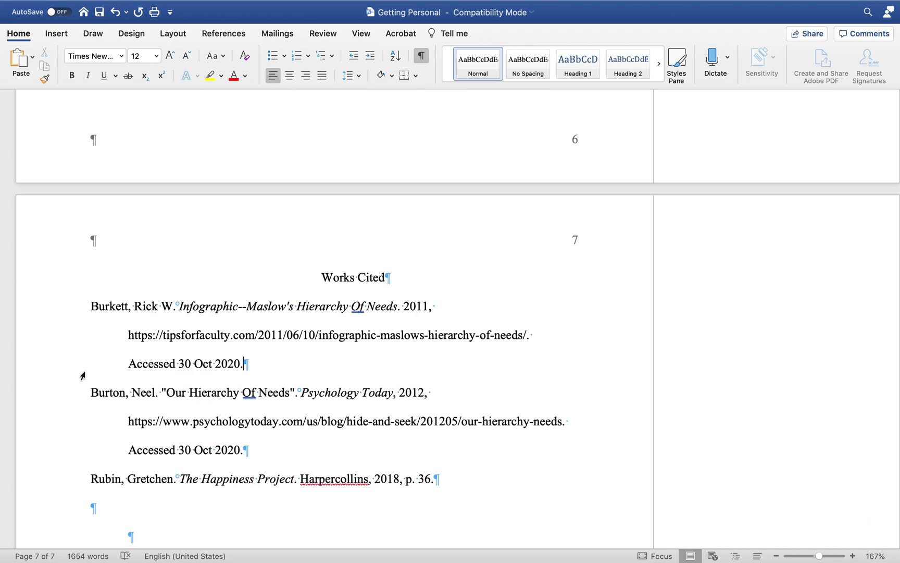
pyautogui.click(111, 306)
pyautogui.click(116, 471)
pyautogui.moveTo(476, 3)
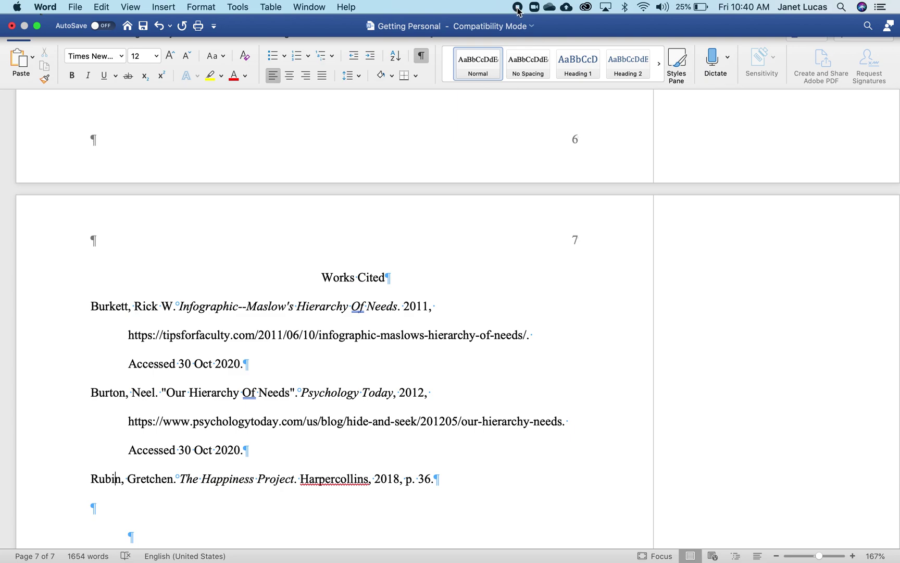